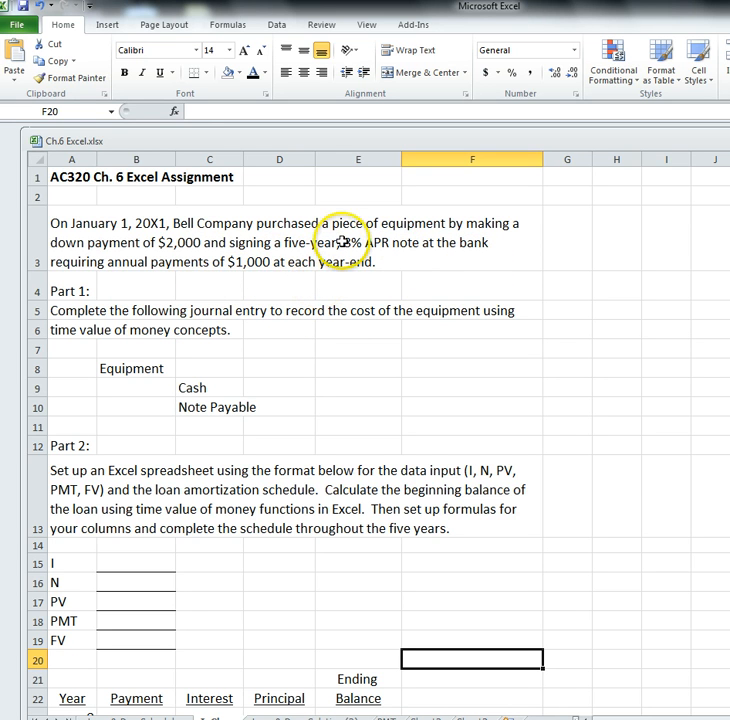
Step: Enter 2,000 as the Cash credit in cell E9 of the journal entry
click(350, 387)
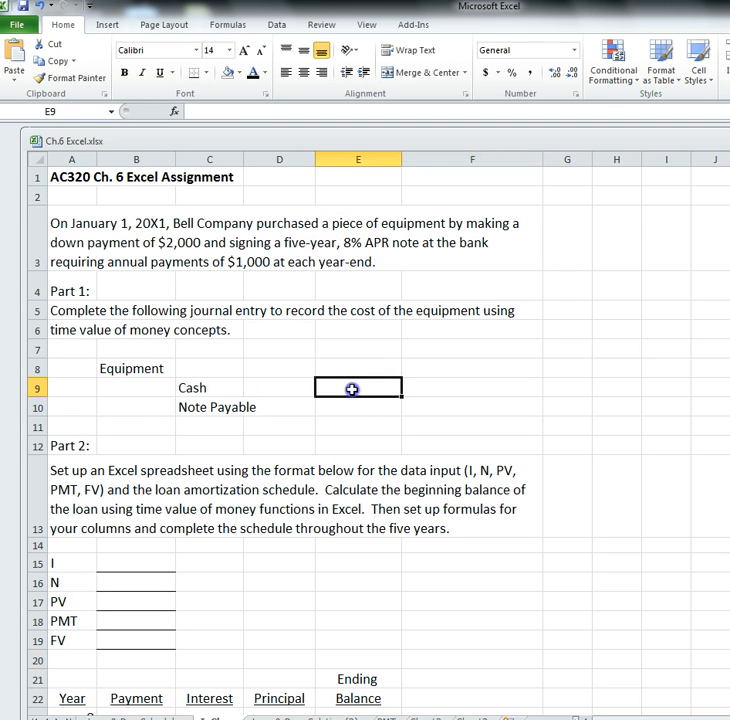
text(2,000)
key(Return)
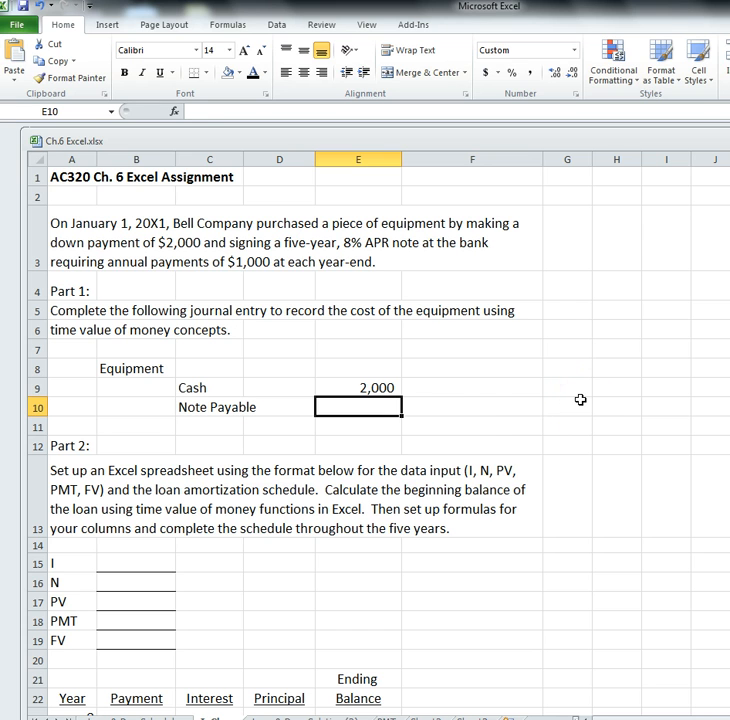
text(500)
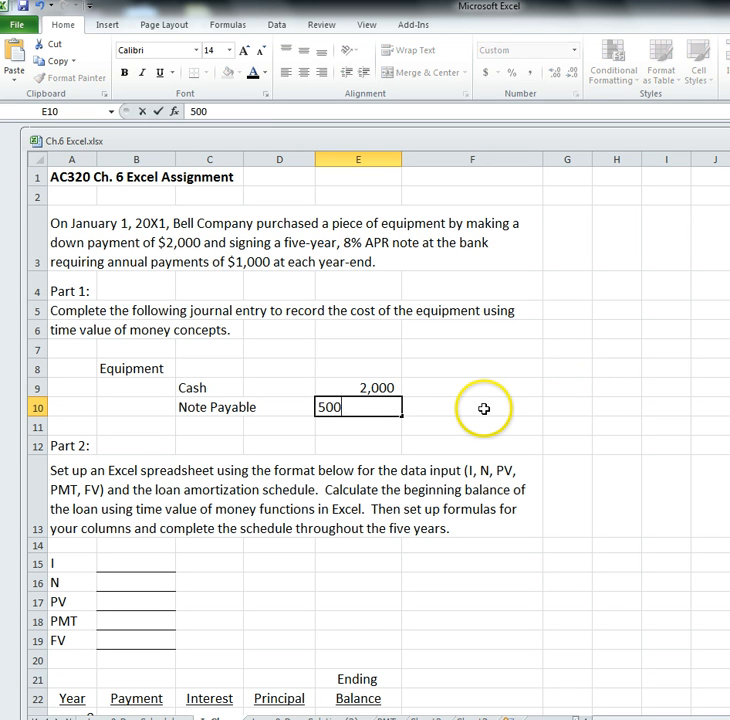
text(0)
key(Return)
click(384, 406)
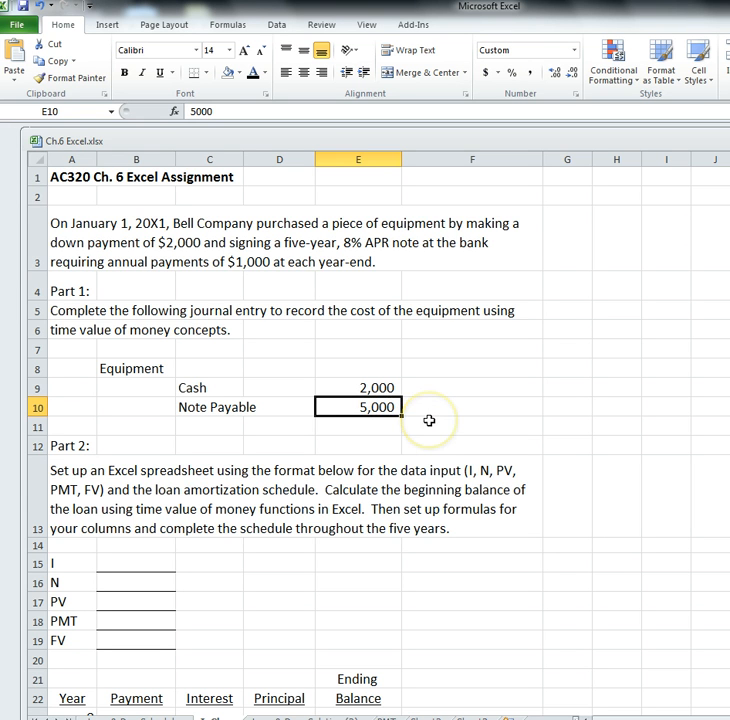
key(Delete)
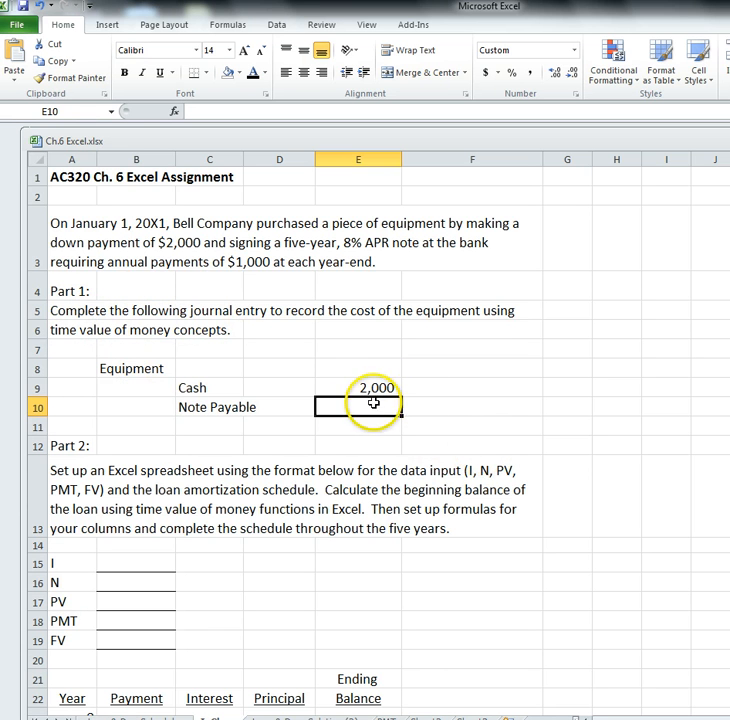
Step: Fill in the loan data with an interest rate I of 8% in B15 and N of 5 periods in B16
scroll(470, 485, down, 1)
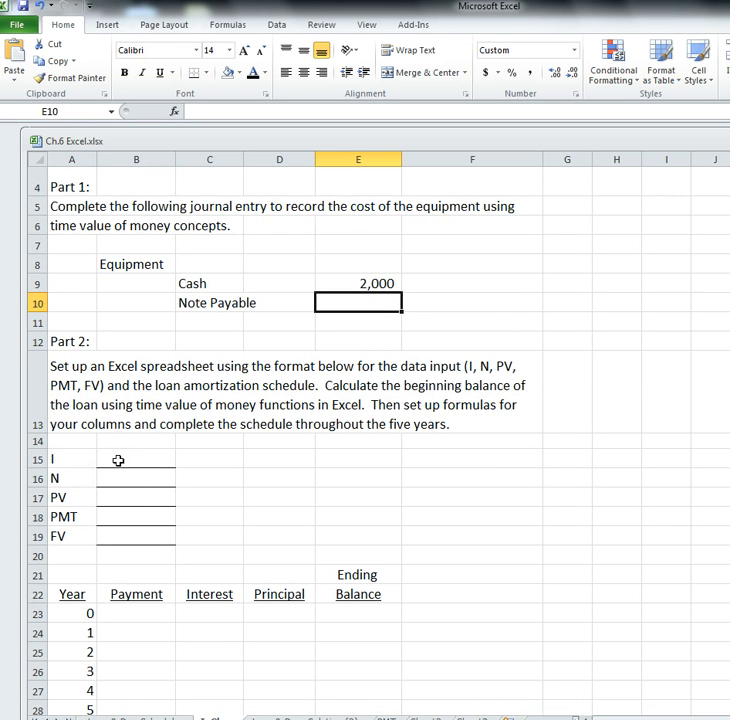
drag(64, 456, 155, 562)
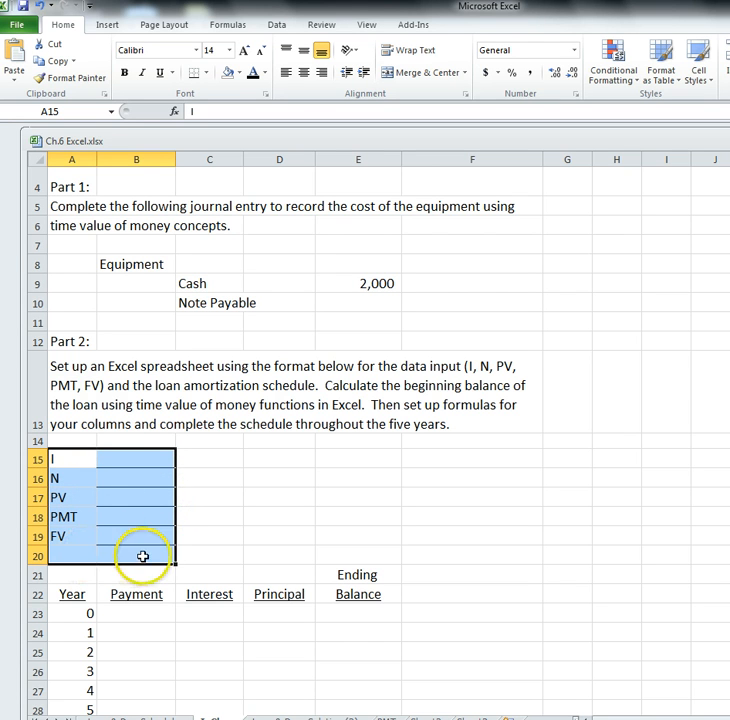
click(151, 457)
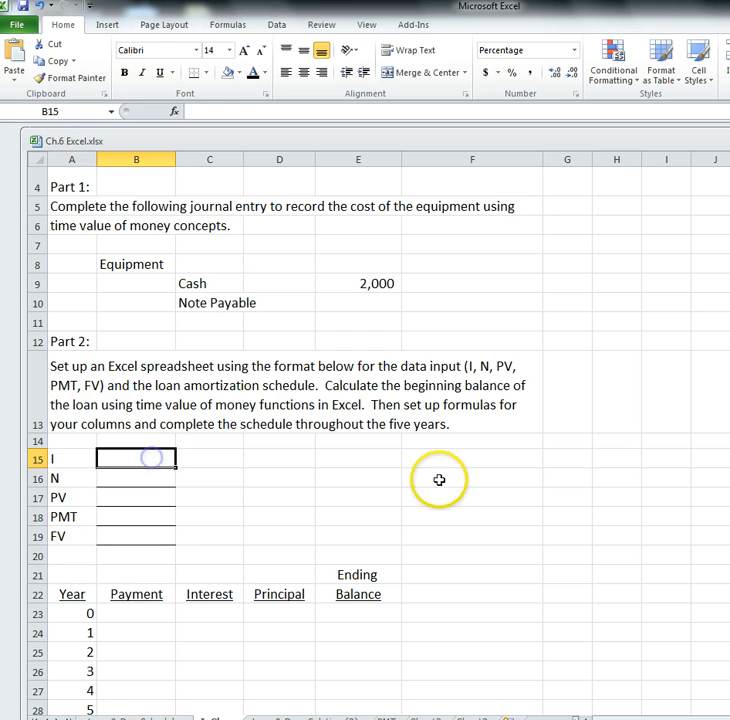
text(8%)
key(Return)
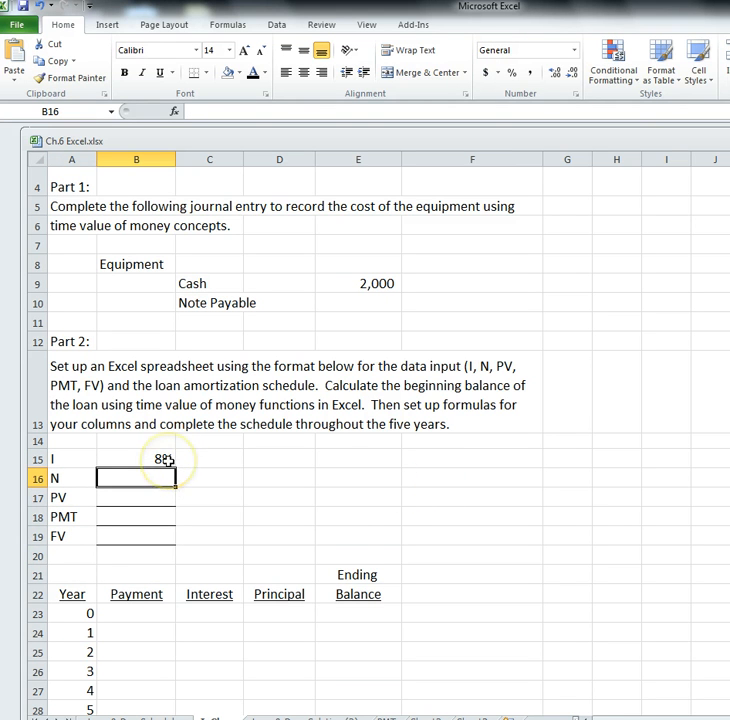
text(5)
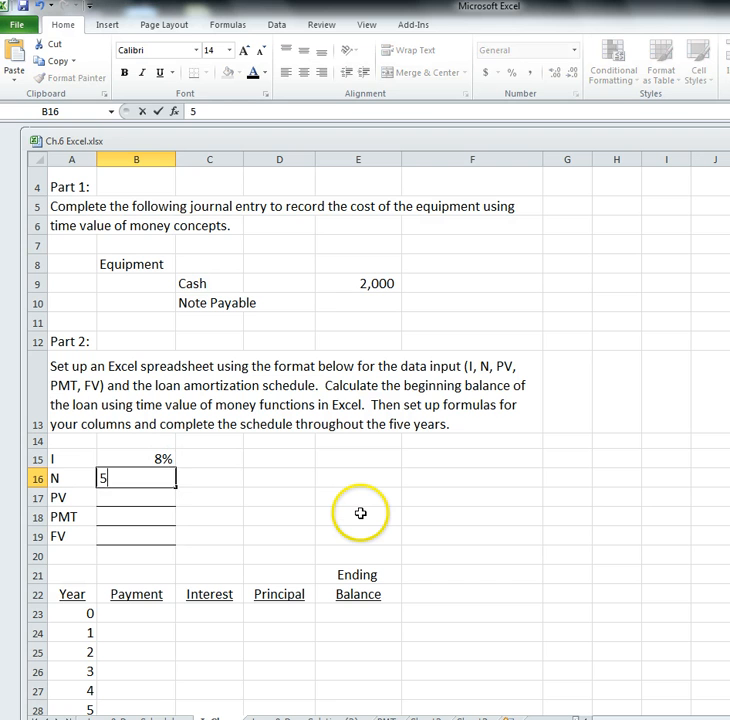
key(Return)
Step: Enter 1000 as the PMT value in B18 and 0 as the FV value in B19
click(164, 515)
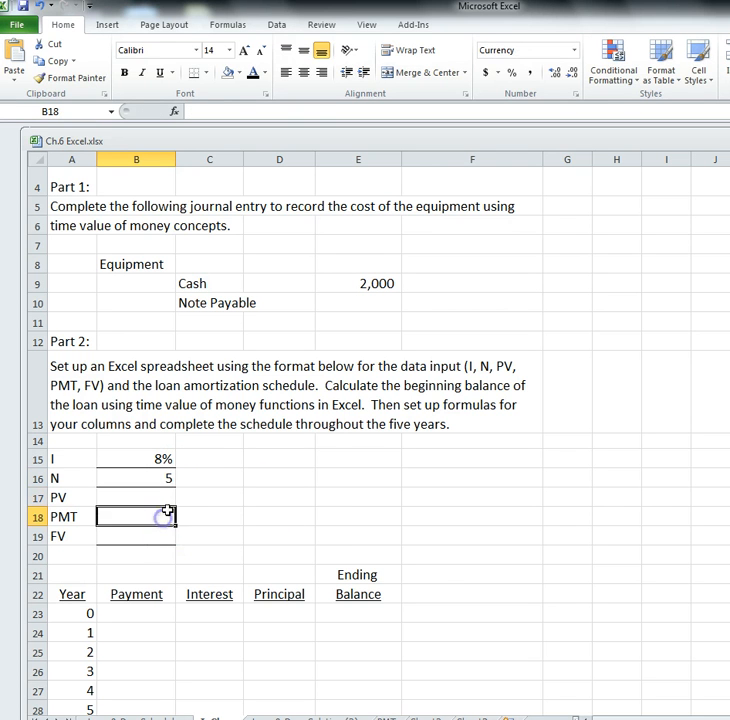
text(1000)
key(Return)
text(0)
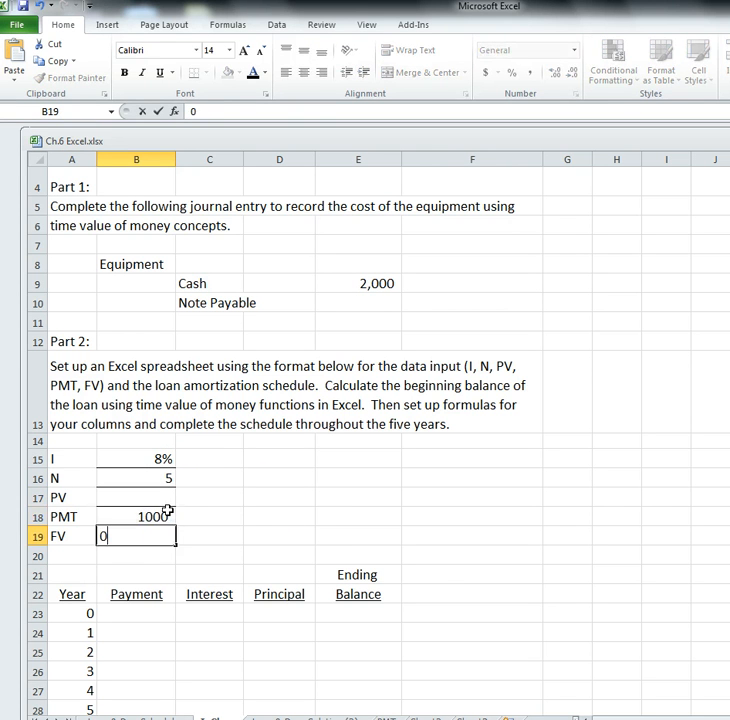
key(Return)
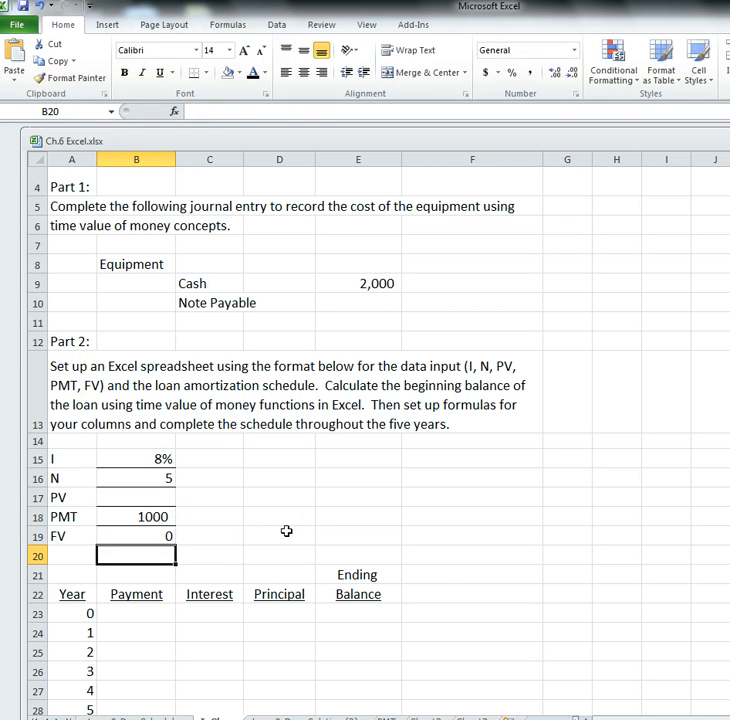
Step: Insert the PV financial function in cell B17 beside the PV label
click(156, 497)
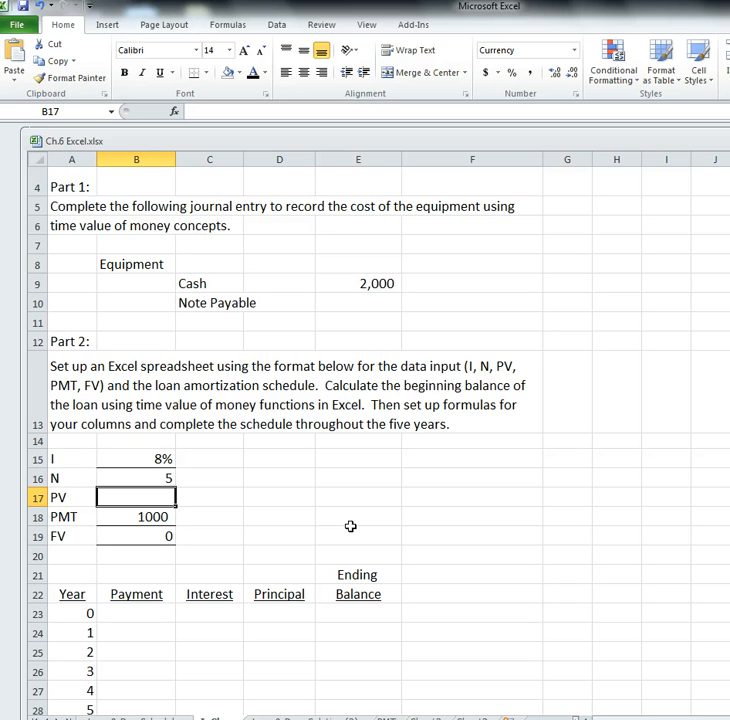
click(172, 492)
click(228, 25)
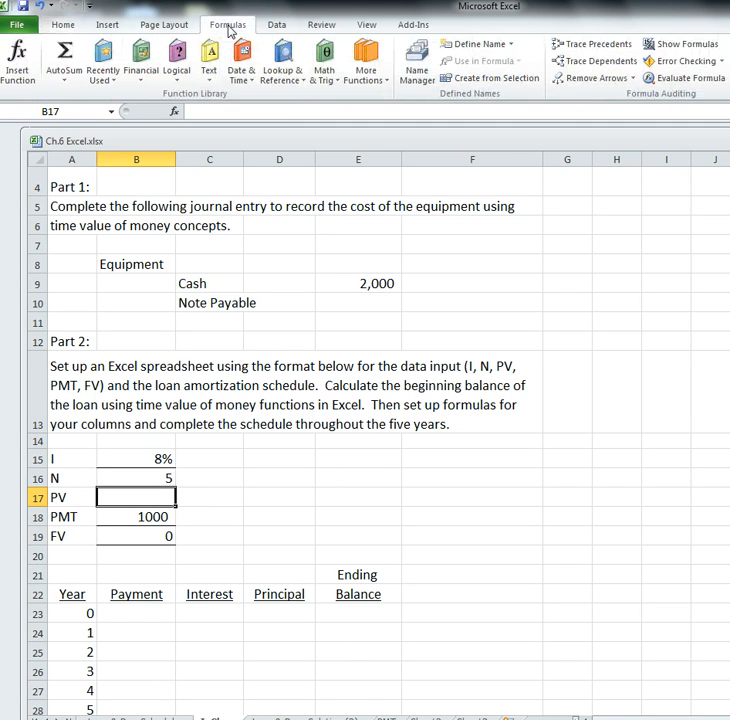
click(141, 70)
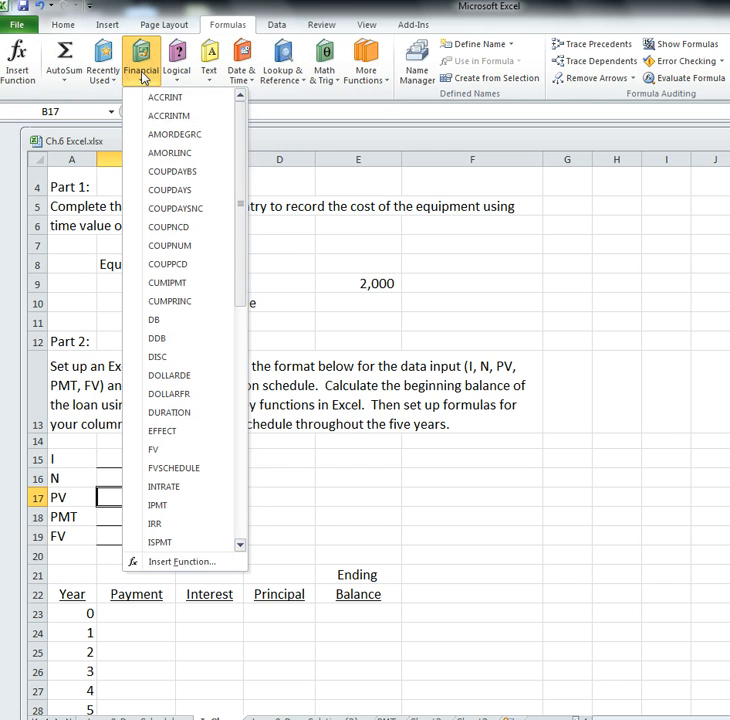
drag(241, 95, 238, 437)
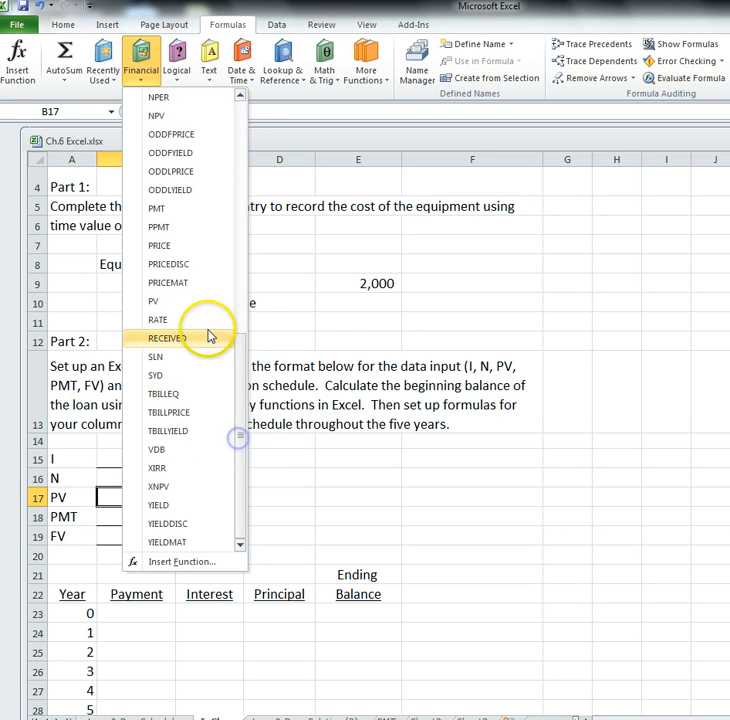
click(163, 305)
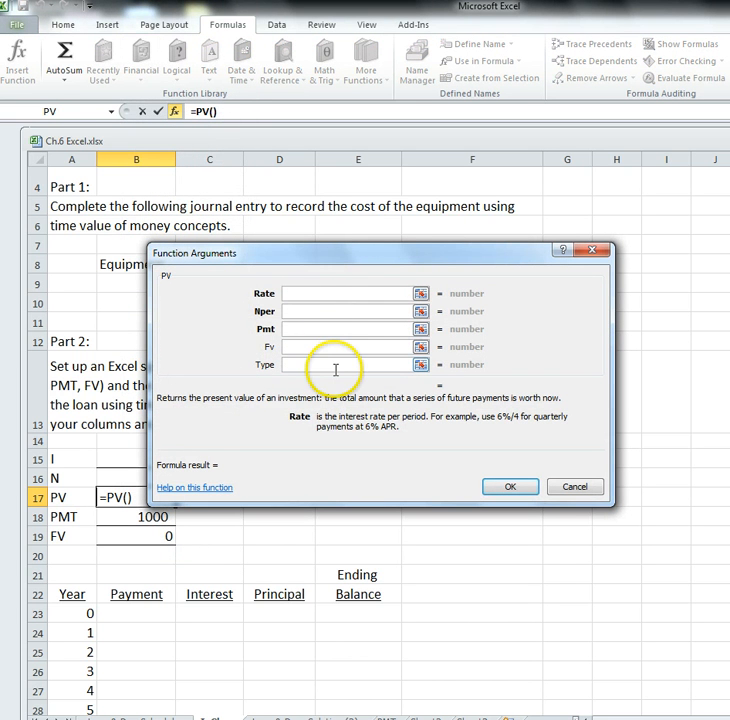
Step: Set the PV function's Rate argument to cell B15 and its Nper argument to cell B16
click(296, 292)
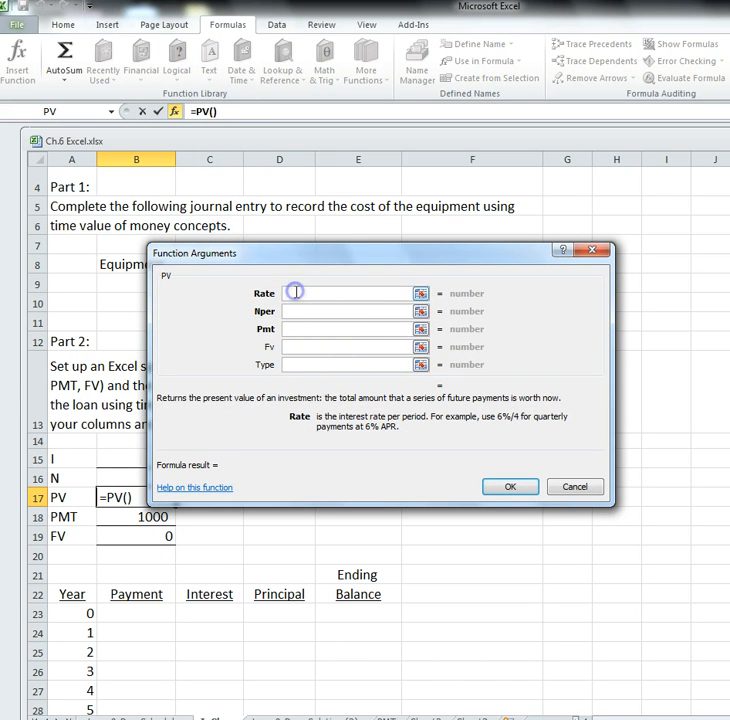
drag(339, 256, 451, 256)
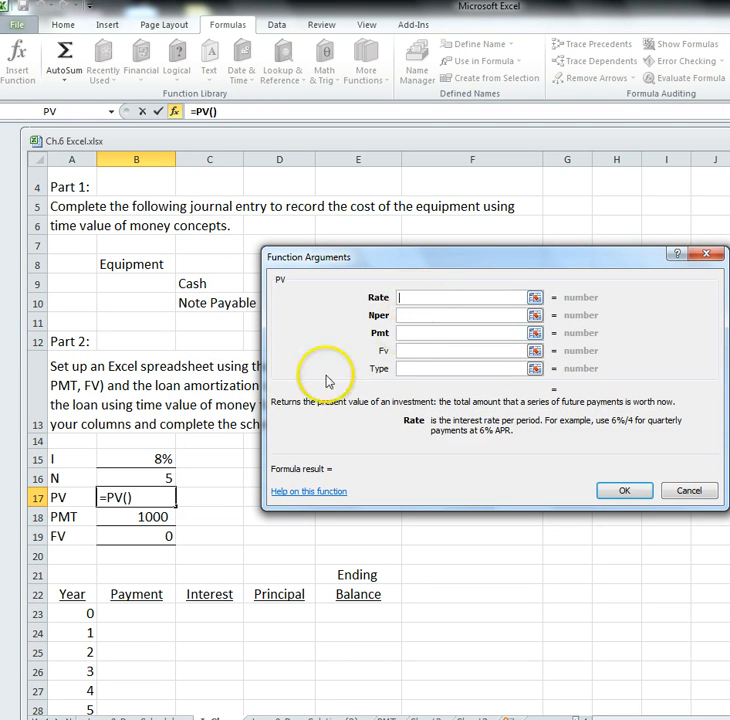
click(150, 457)
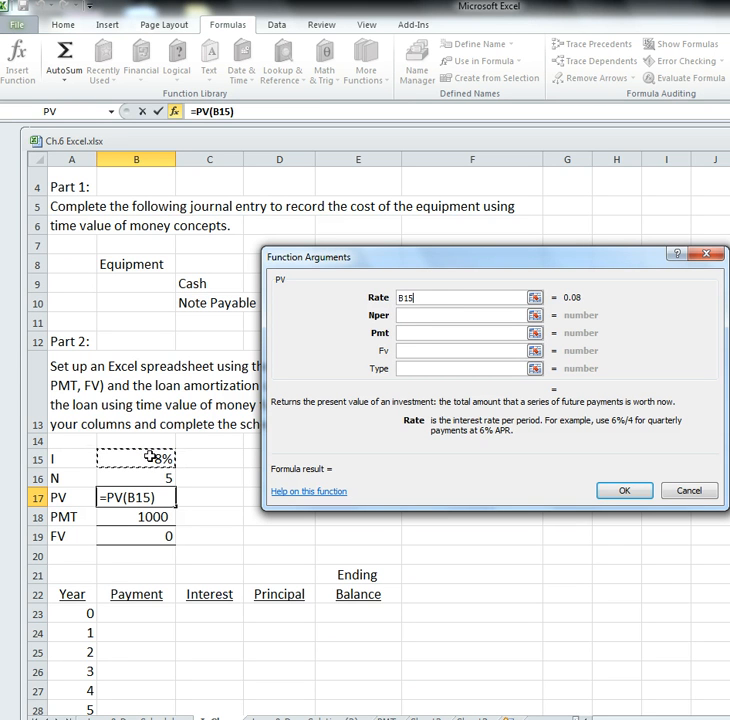
click(172, 456)
click(400, 313)
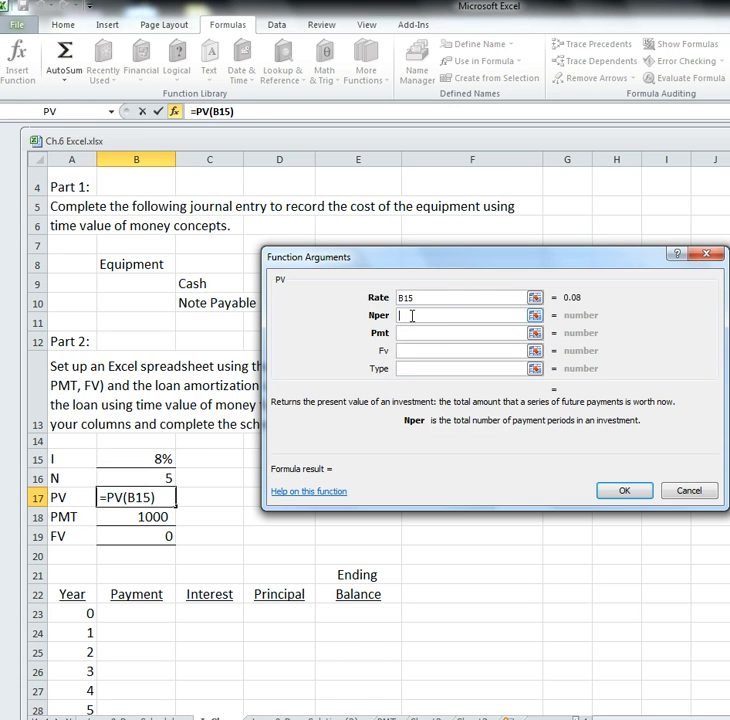
click(155, 476)
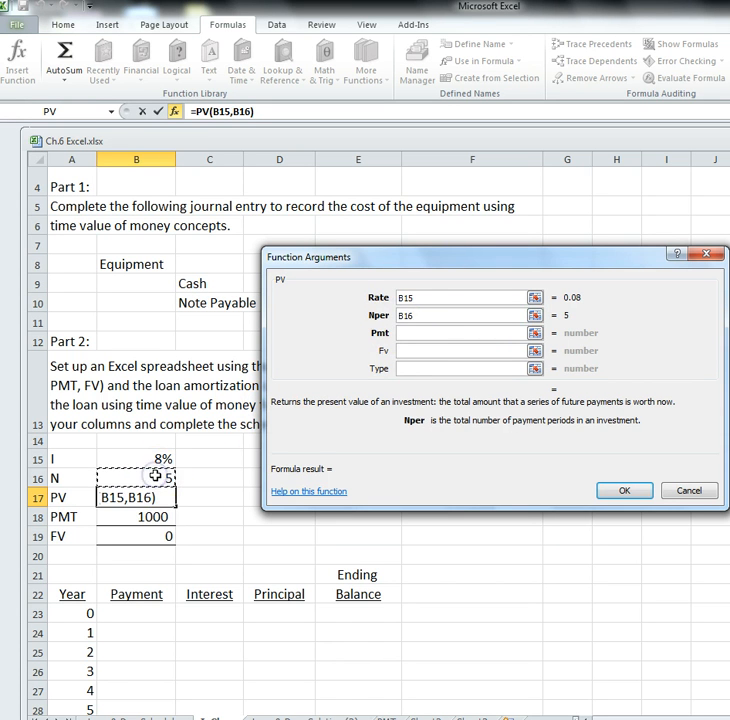
Step: Set the Pmt argument to B18 and Fv to B19, leave Type empty, and complete the PV formula
click(404, 334)
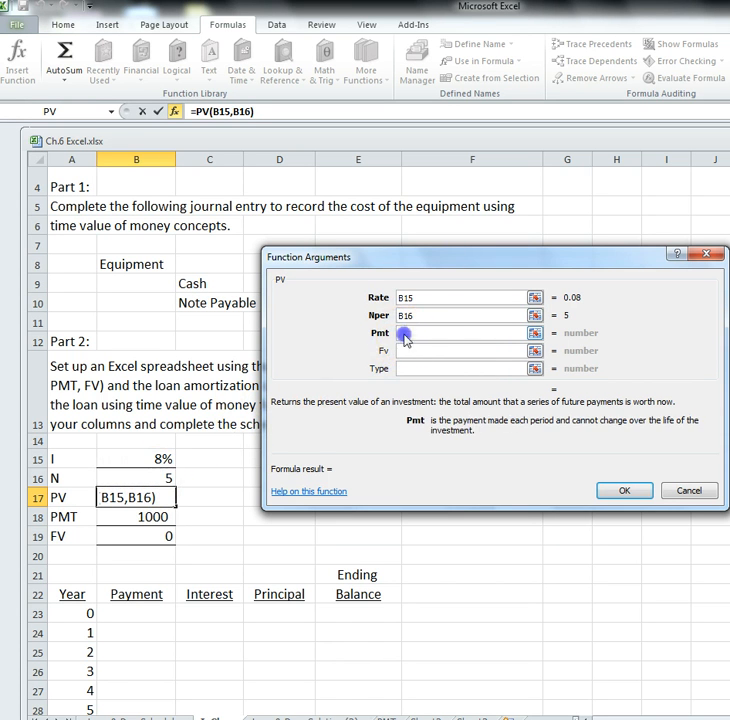
click(157, 518)
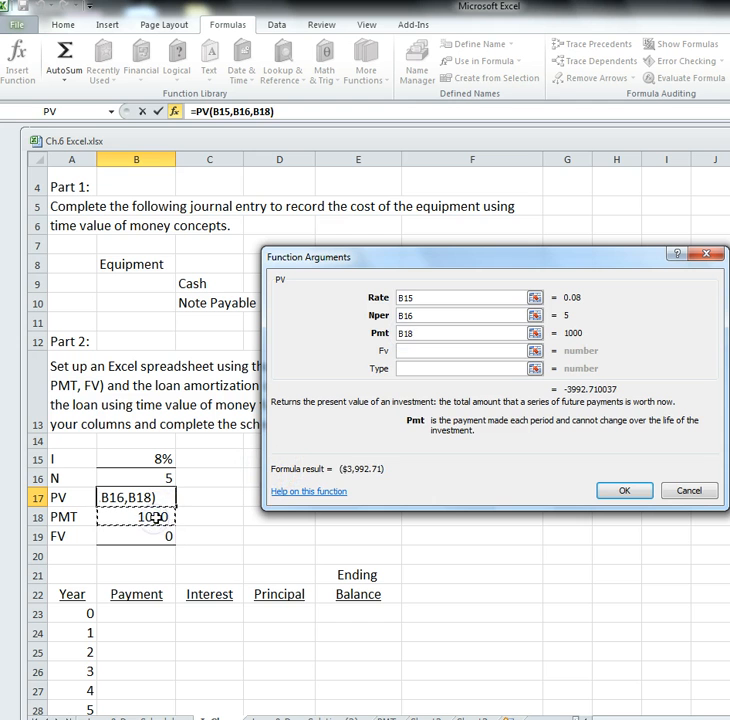
click(405, 350)
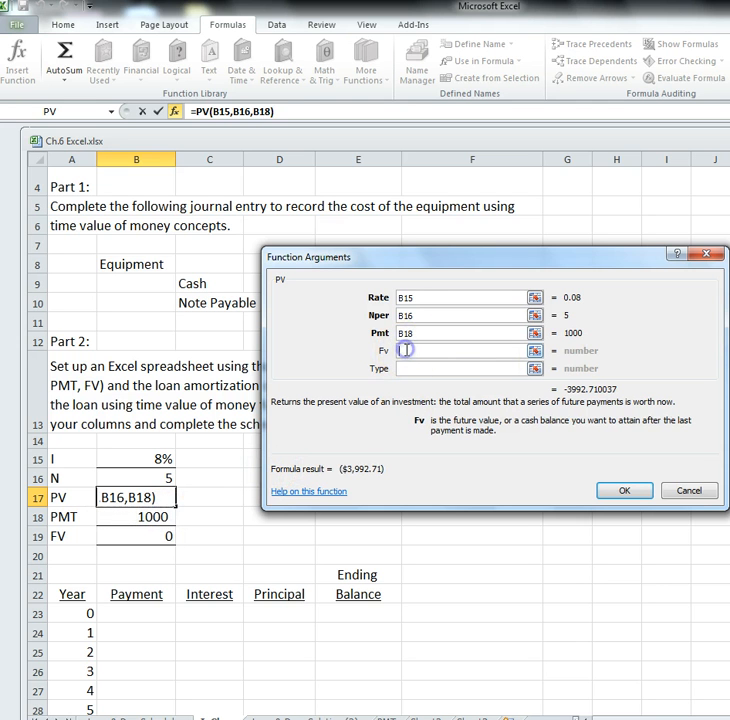
click(165, 536)
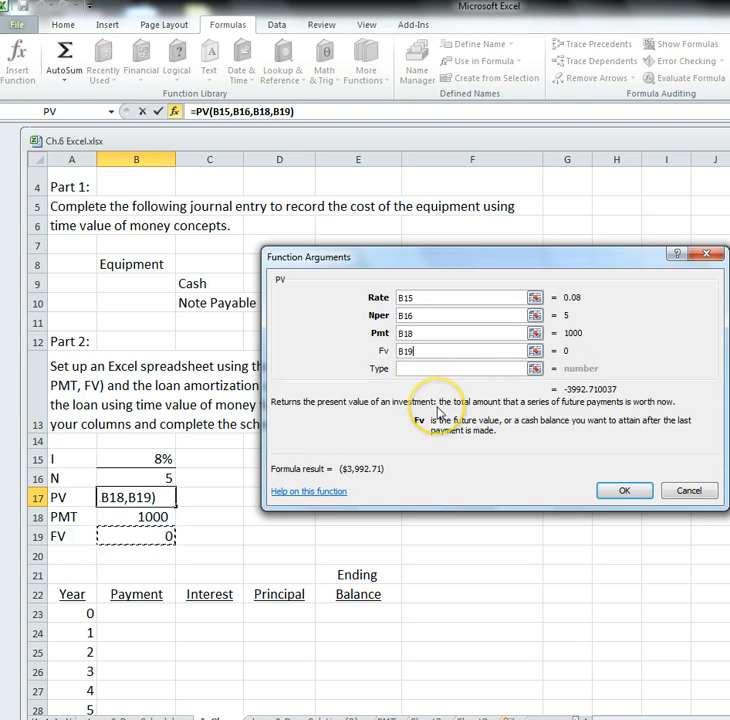
click(423, 368)
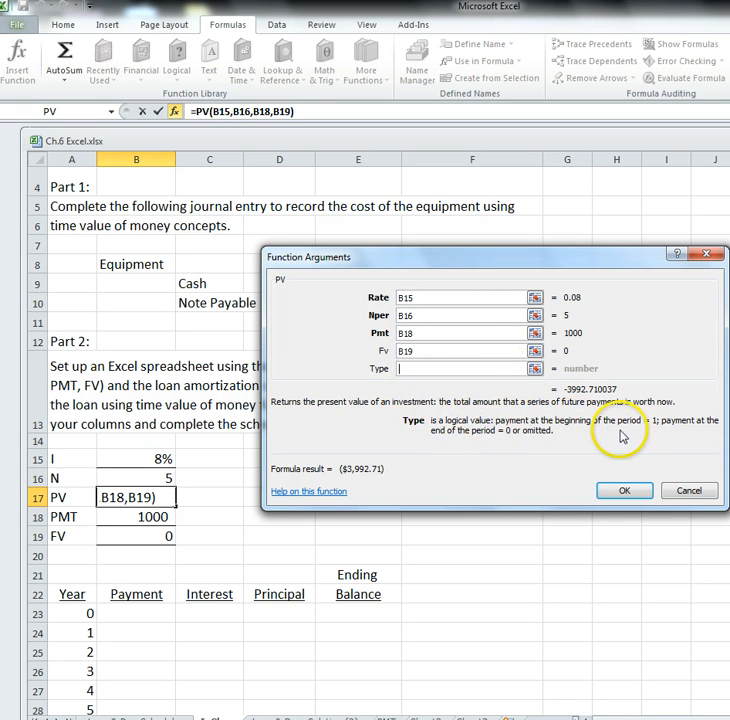
click(626, 489)
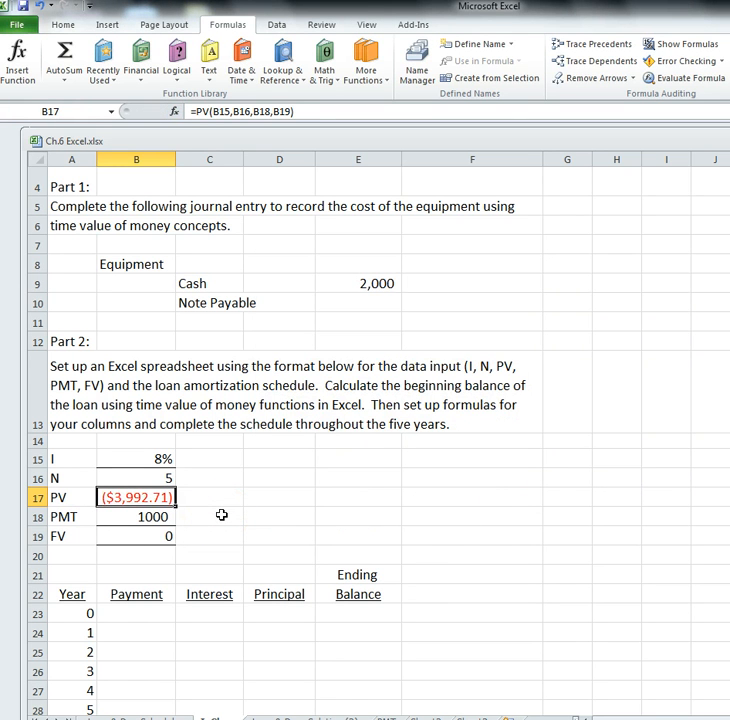
Step: Complete the journal entry with 3993 as the Note Payable credit in E10 and 5993 as the Equipment debit in D8
click(361, 300)
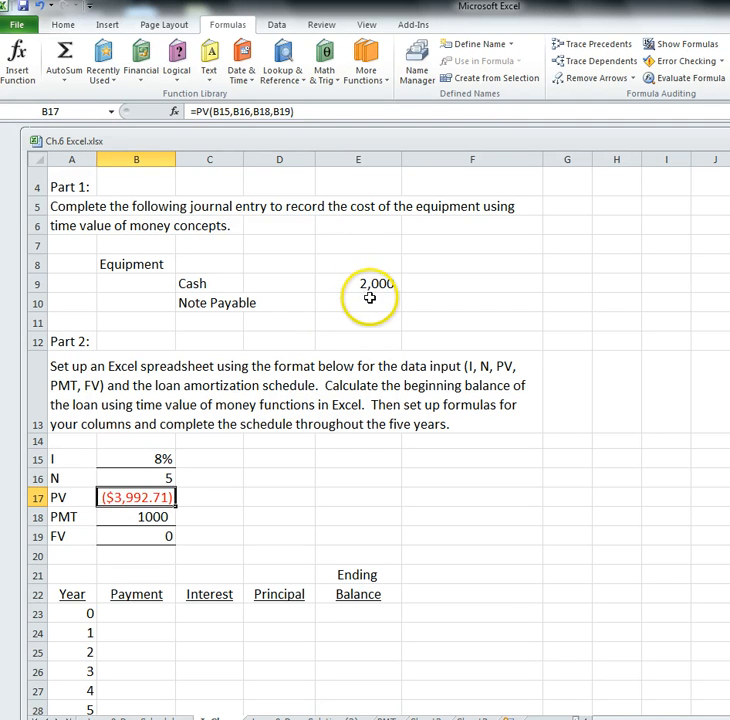
text(3993)
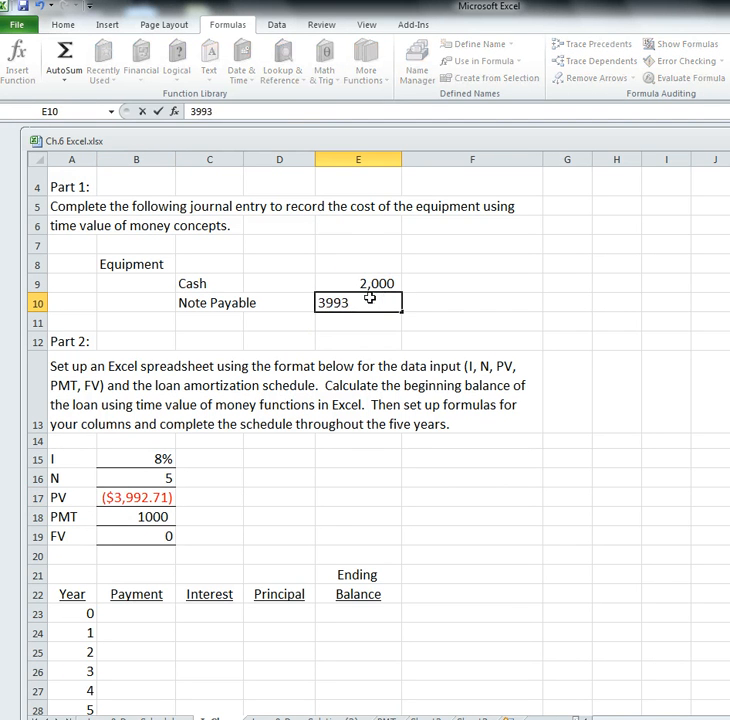
key(Return)
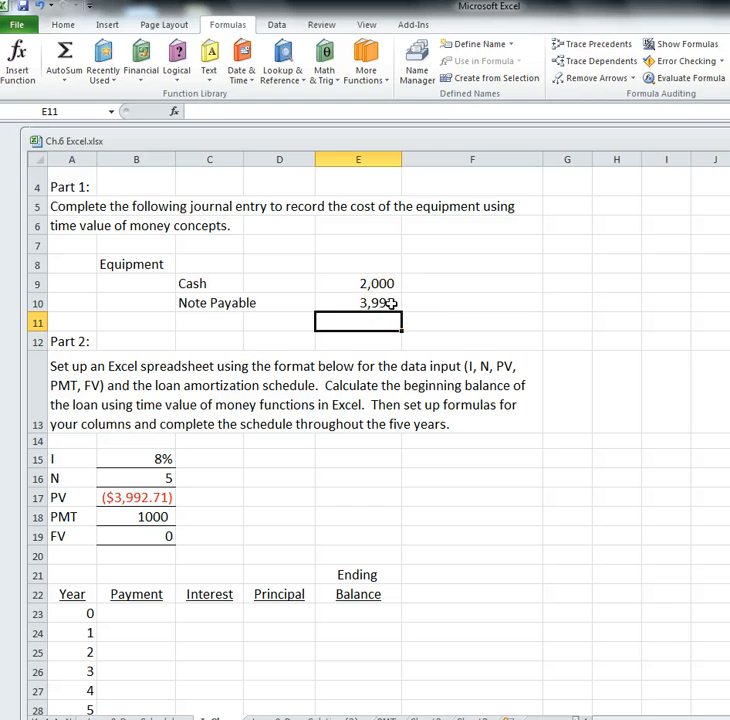
click(287, 265)
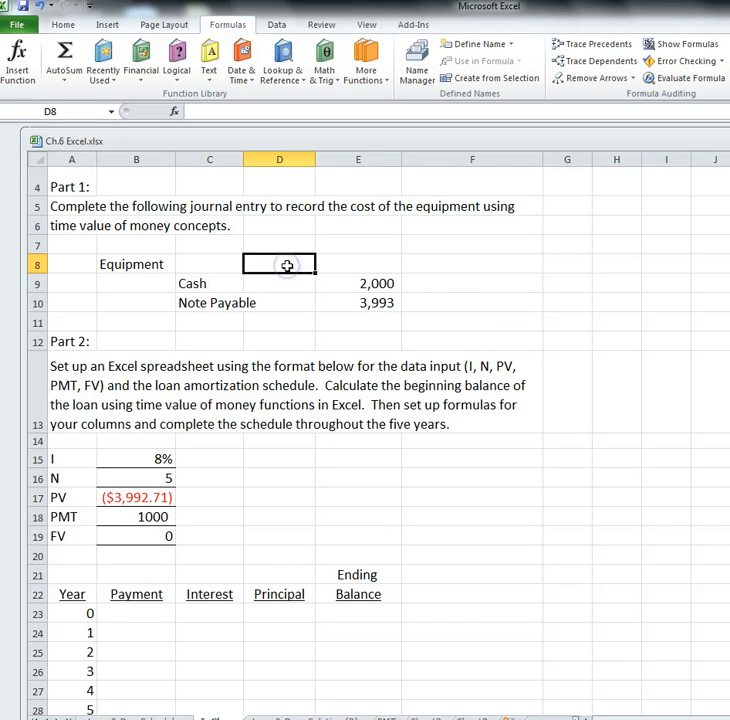
text(5993)
key(Return)
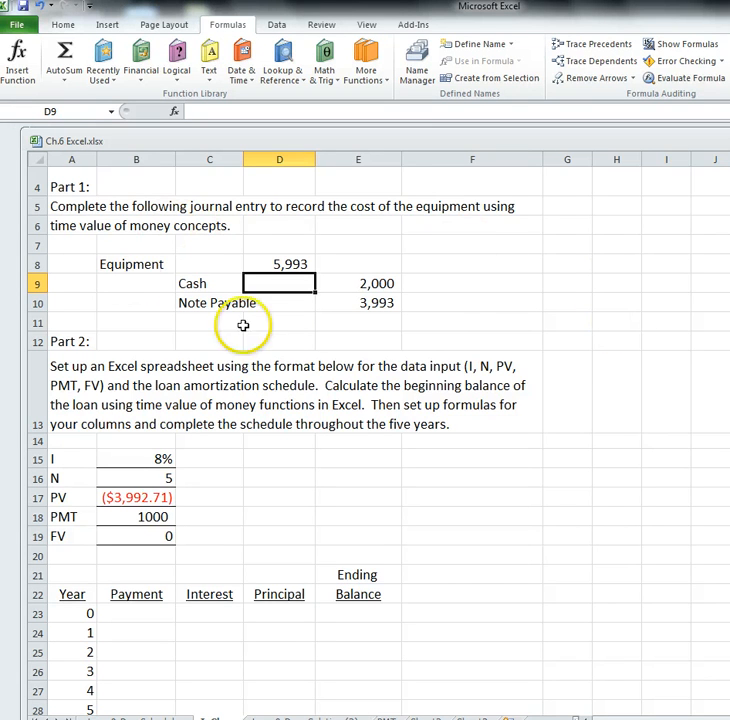
Step: Link the Year 0 ending balance in E23 to the present value in B17
scroll(589, 483, down, 2)
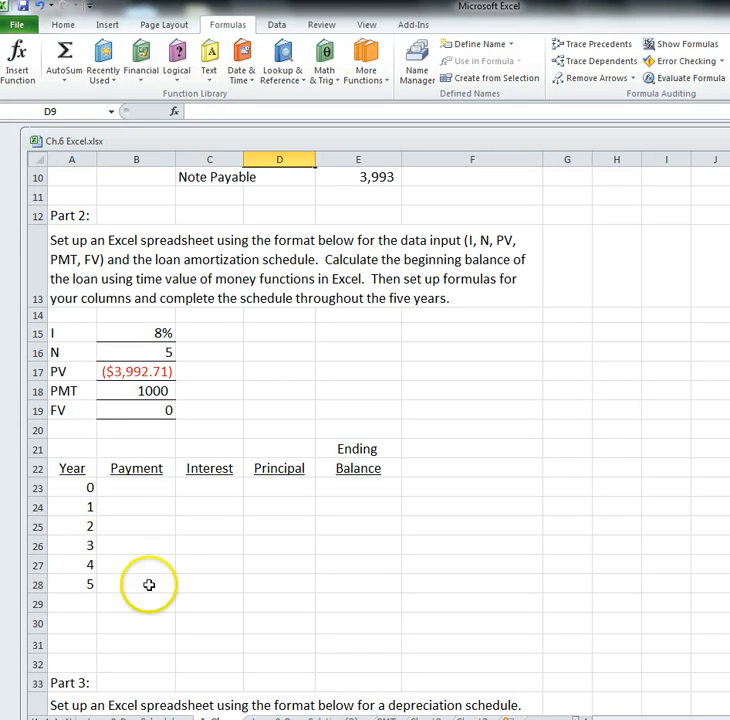
click(375, 489)
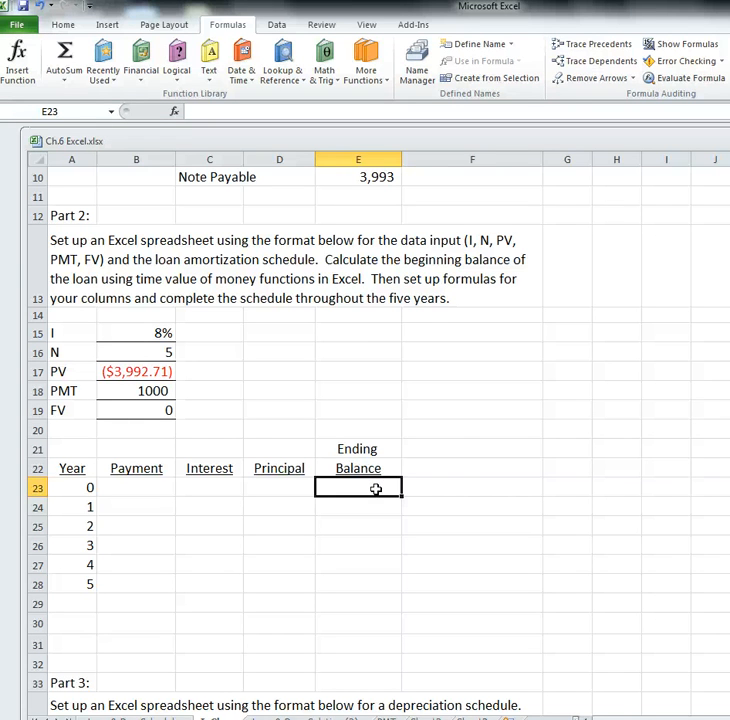
text(=)
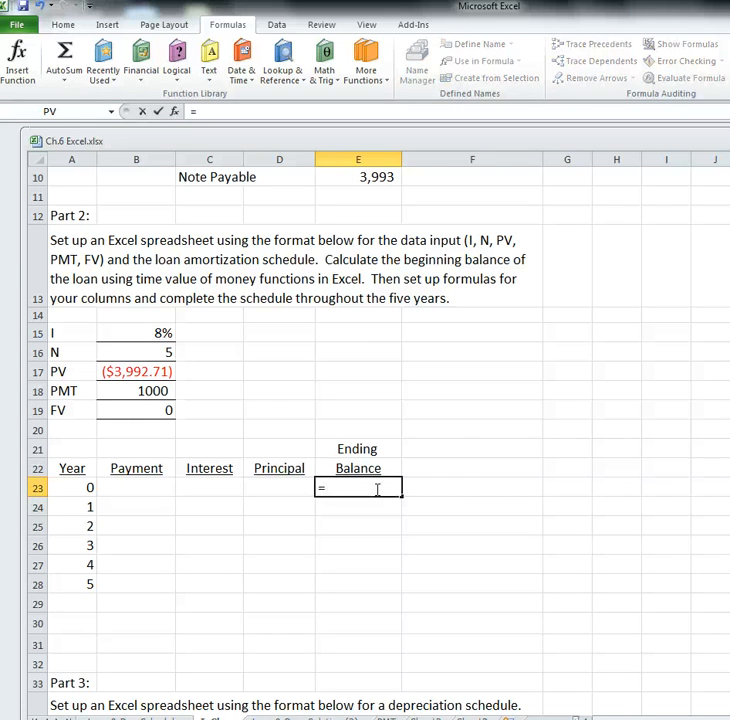
click(160, 371)
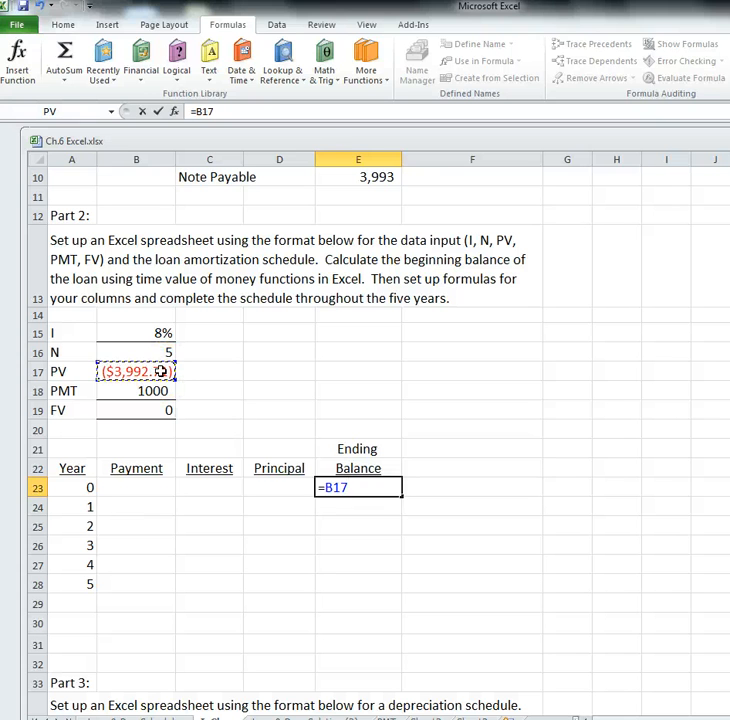
key(Return)
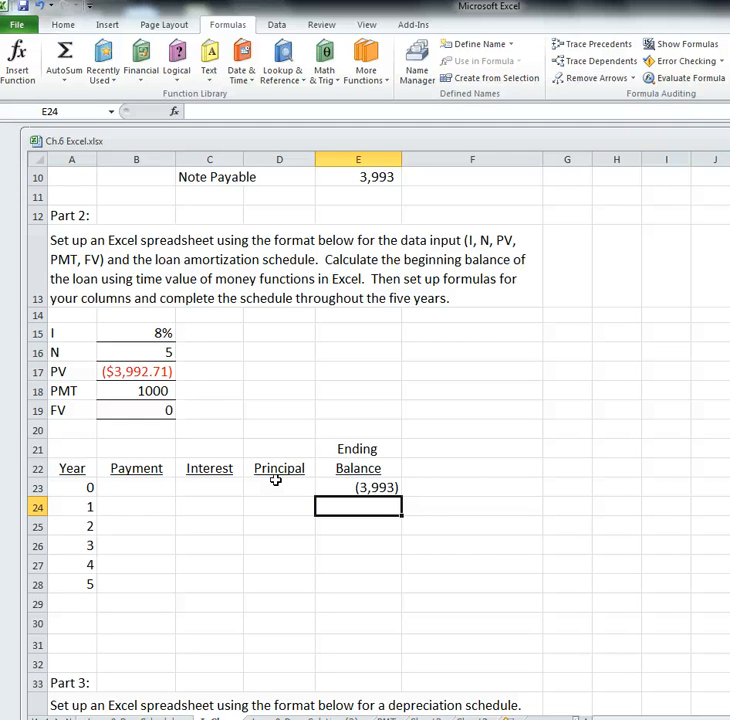
Step: Reverse the sign of the Year 0 ending balance by changing the E23 formula to =-B17
click(370, 488)
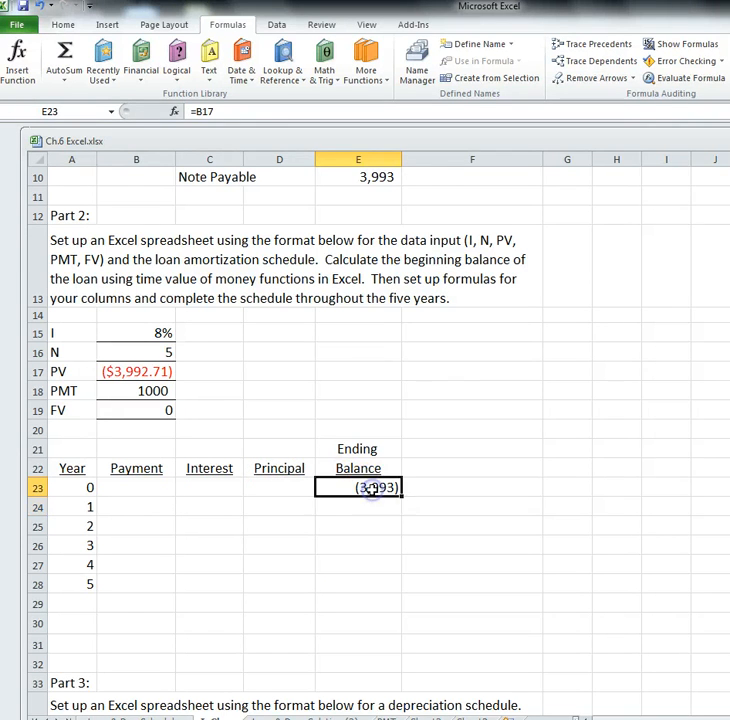
click(199, 111)
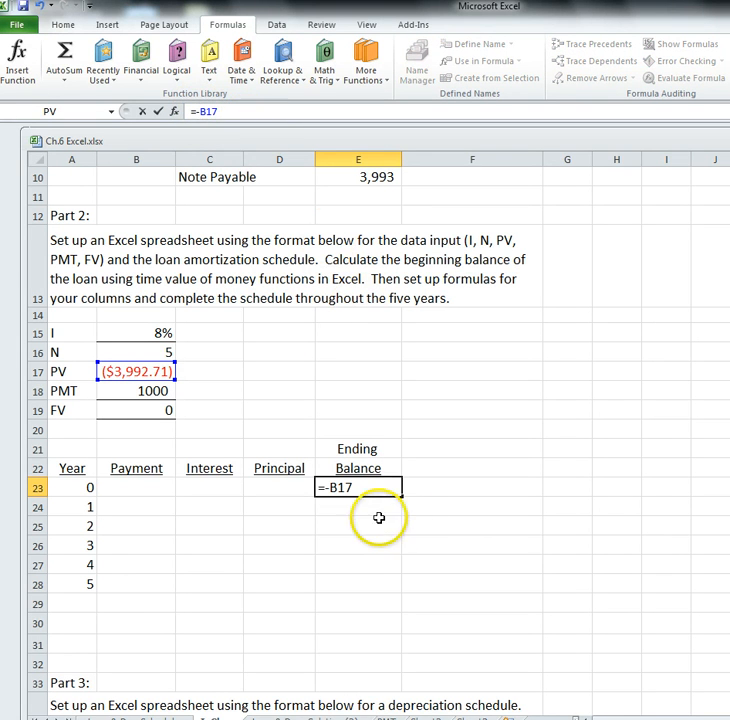
key(Return)
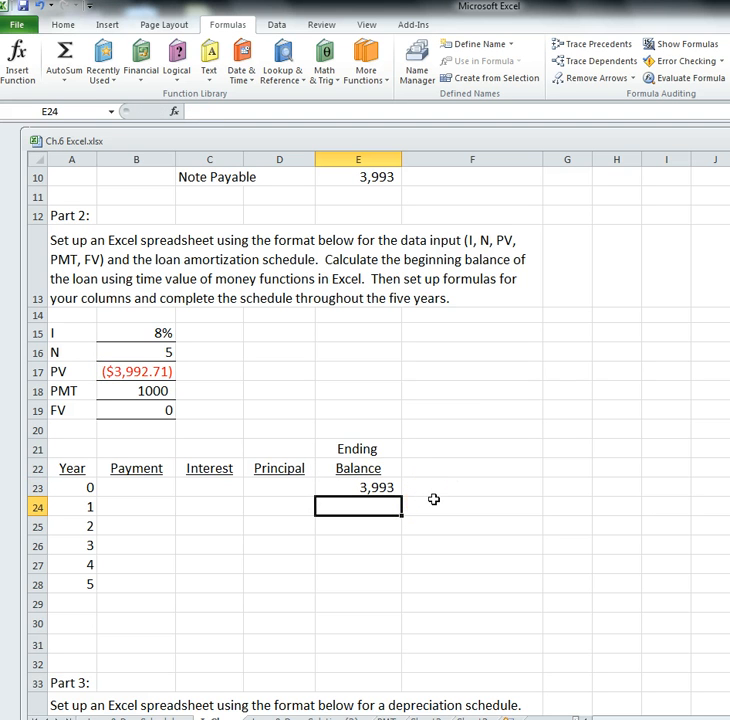
Step: Enter the Year 1 payment in B24 as a reference to the PMT cell, =B18
click(136, 510)
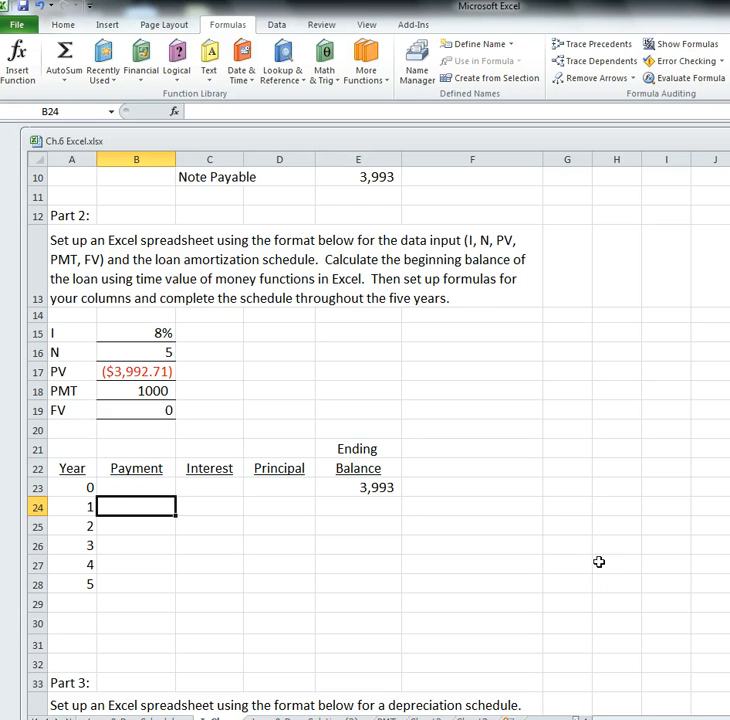
text(=)
click(152, 391)
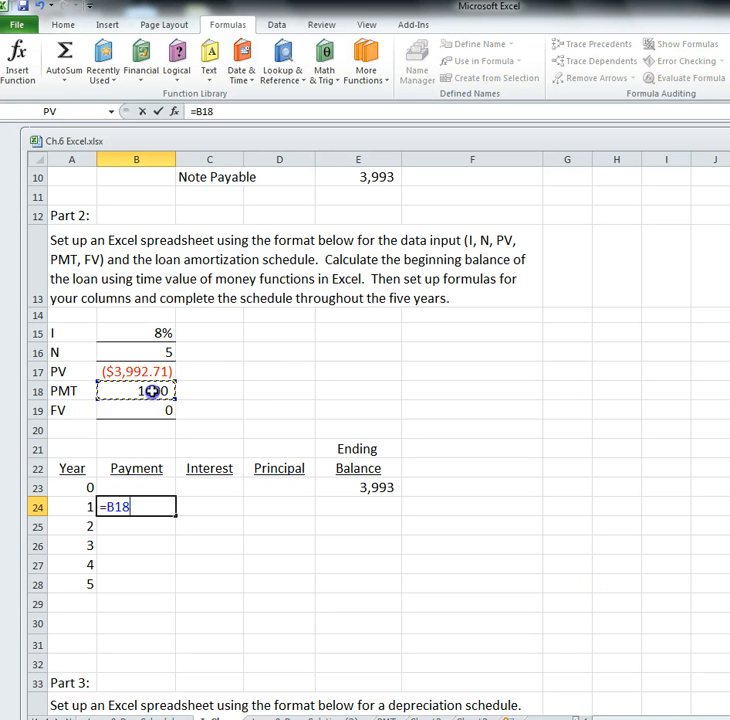
key(Return)
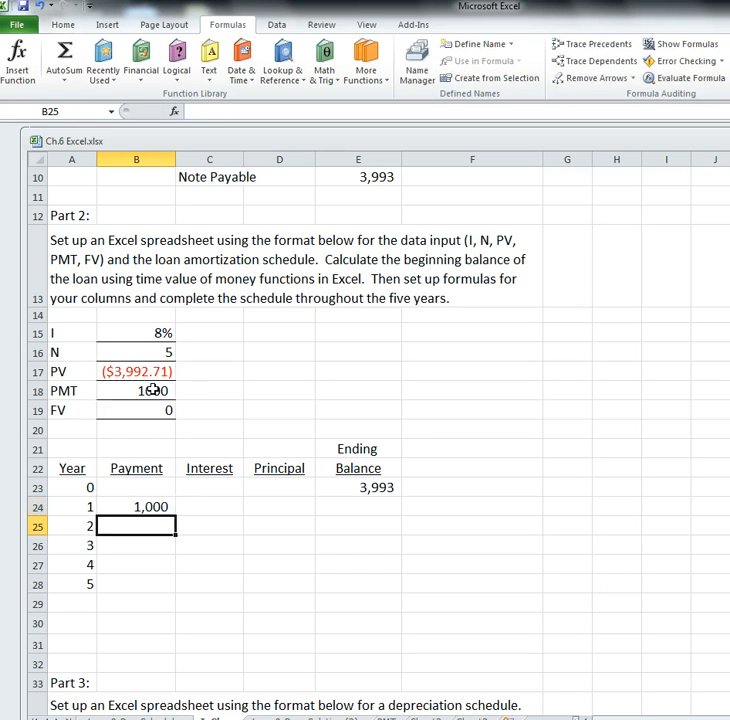
Step: Try filling the relative payment formula from B24 down through B28, and inspect the formulas in B24 to B26
click(153, 508)
drag(176, 516, 170, 592)
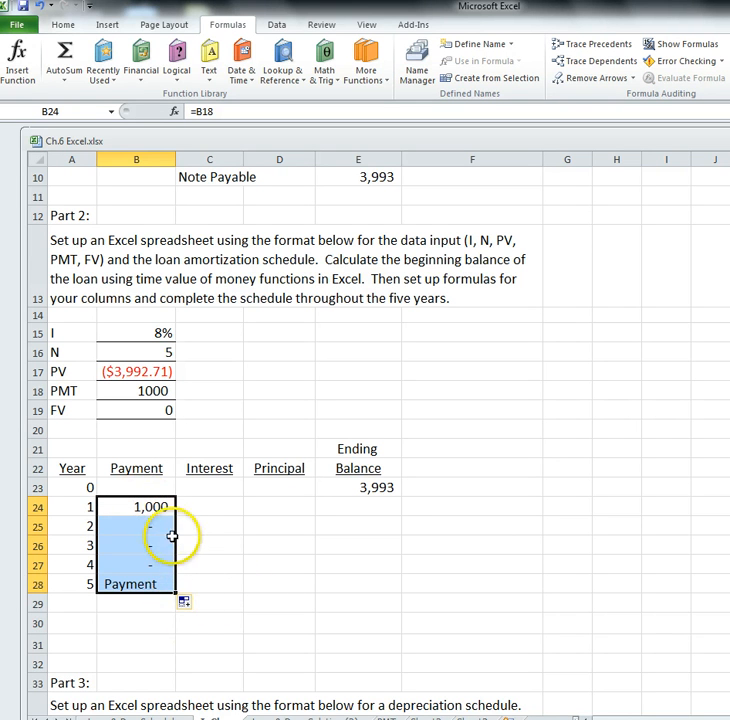
click(155, 507)
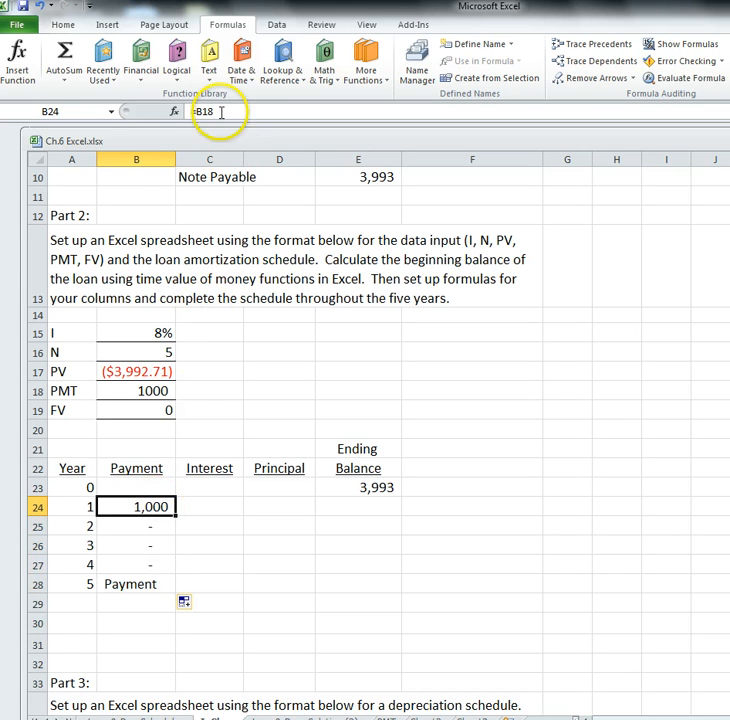
click(166, 526)
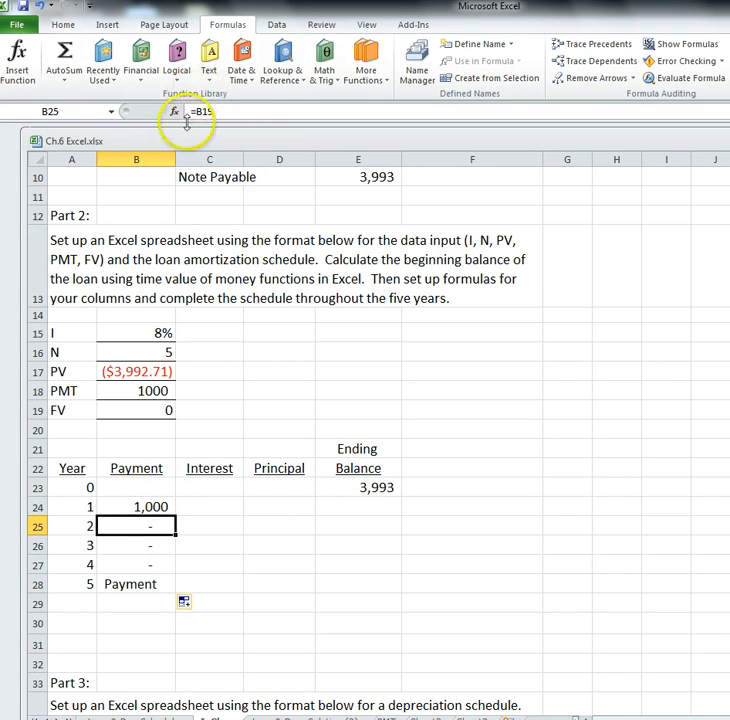
click(163, 546)
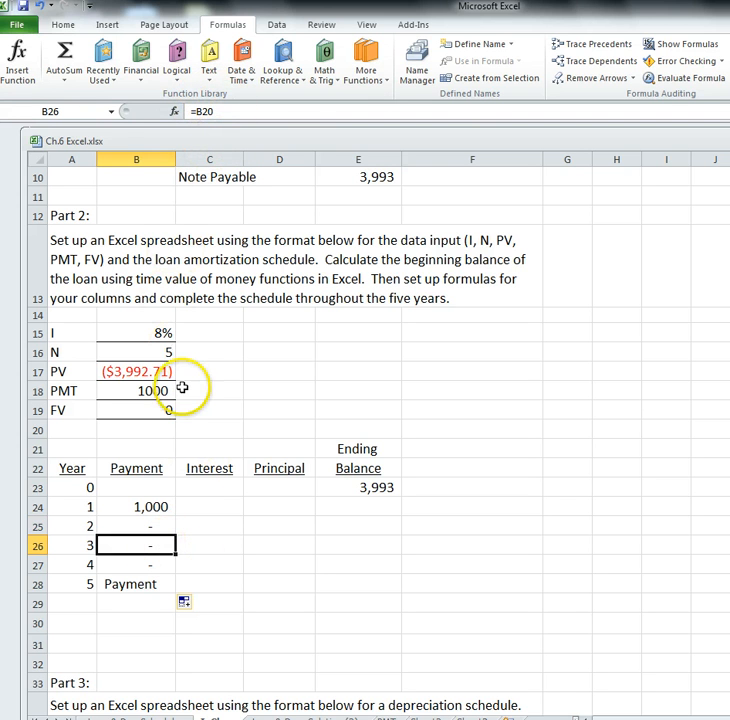
Step: Make the payment reference in B24 absolute as =$B$18 and fill it down through B28
click(162, 507)
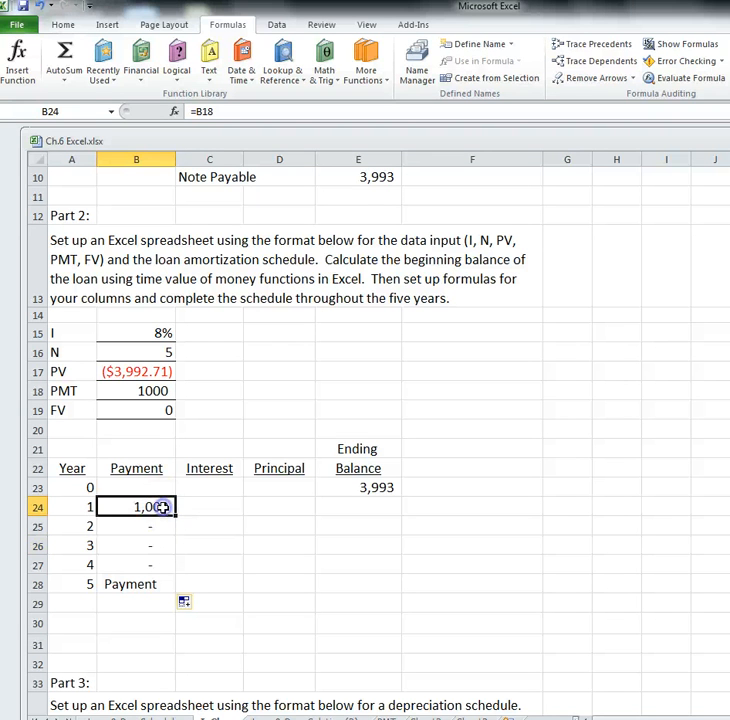
click(199, 110)
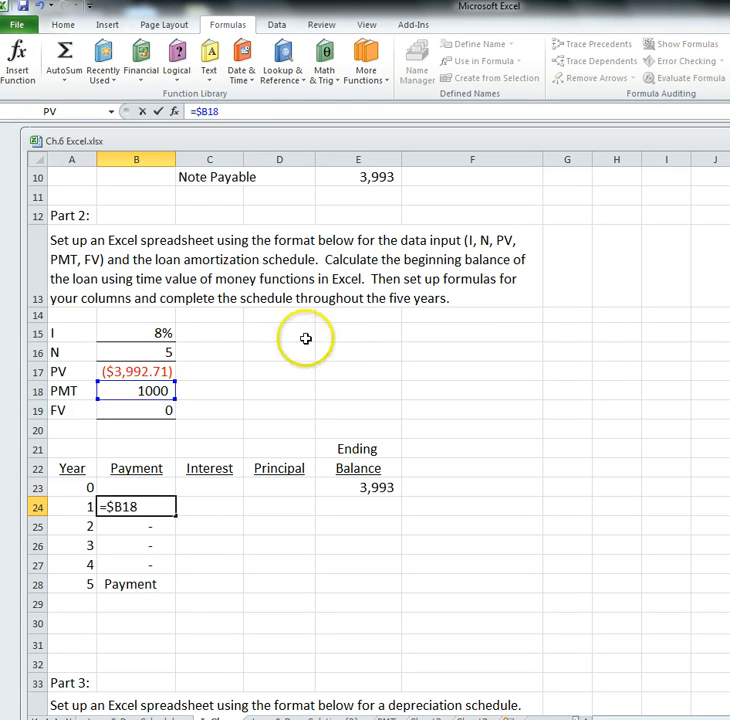
click(207, 111)
text($)
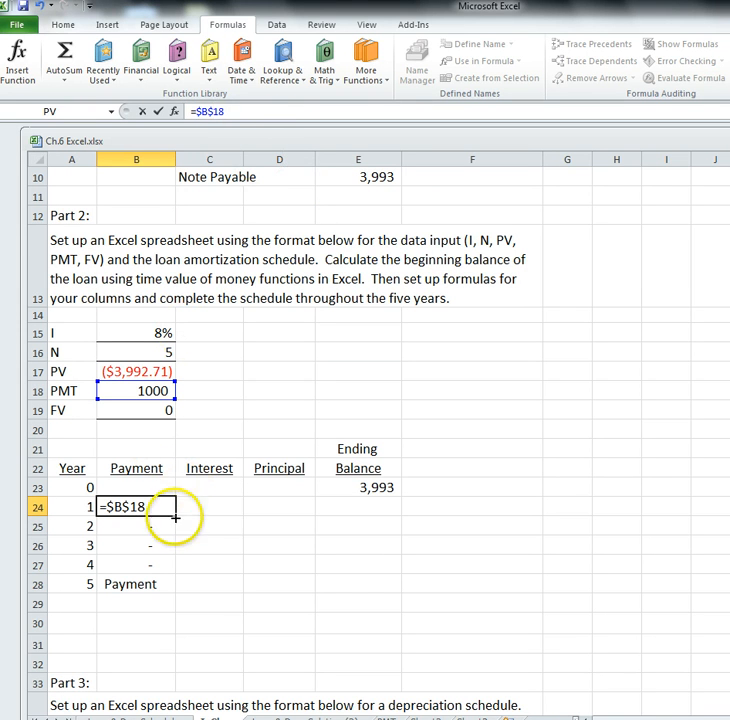
click(237, 112)
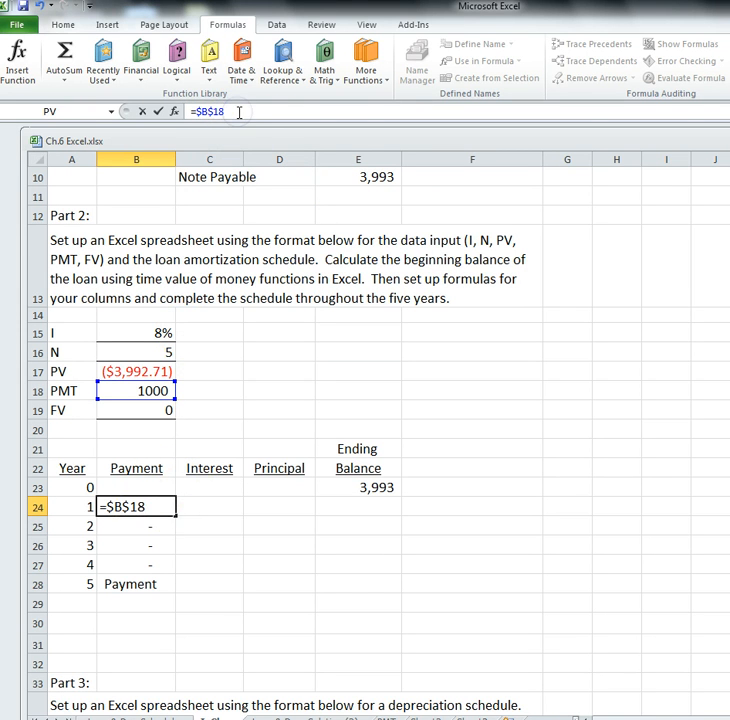
key(Return)
click(174, 508)
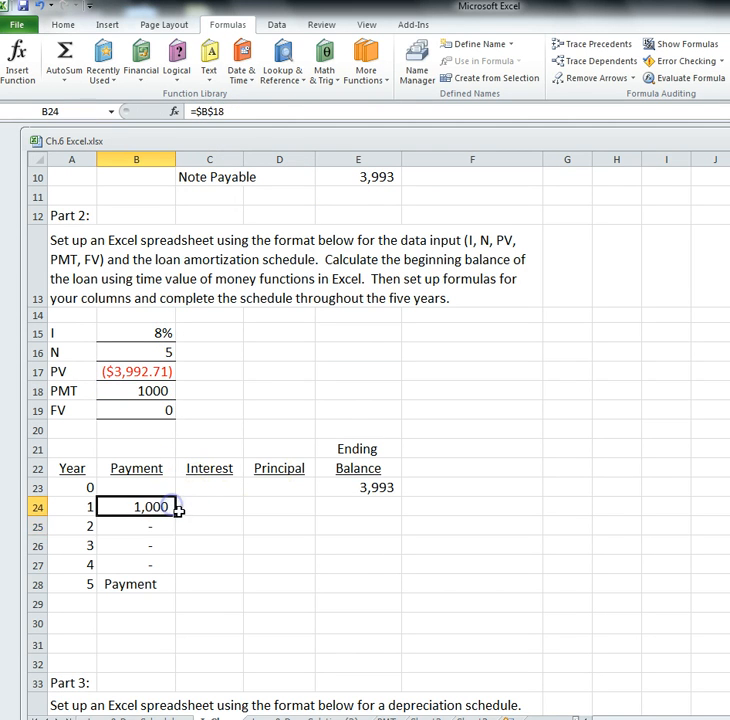
drag(170, 566, 172, 586)
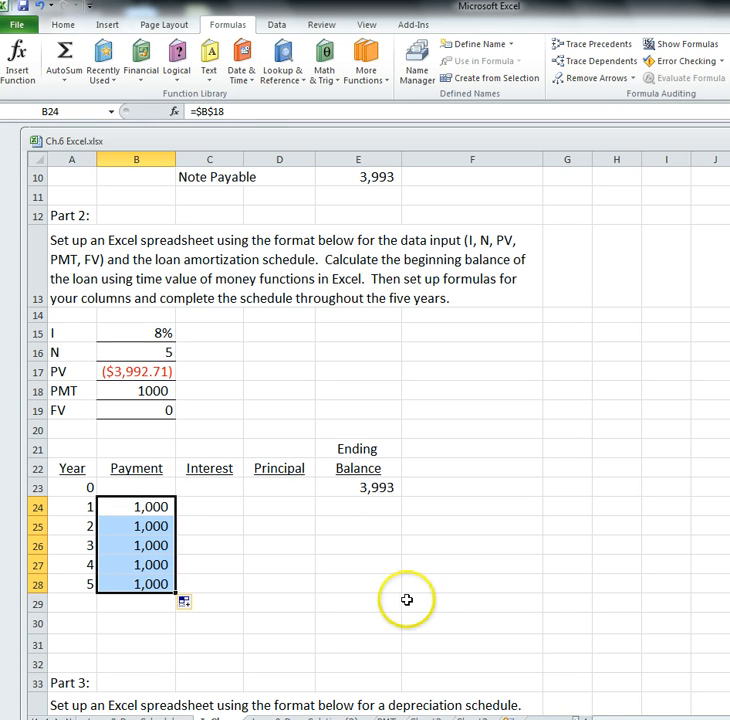
Step: Enter the Year 1 interest formula =E23*B15 in C24 and fill it down through C28
click(218, 507)
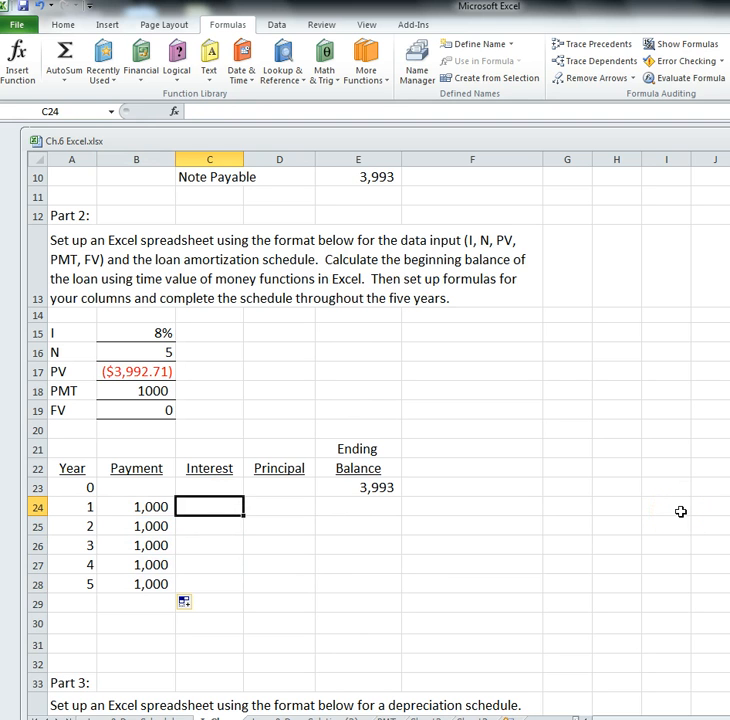
text(=)
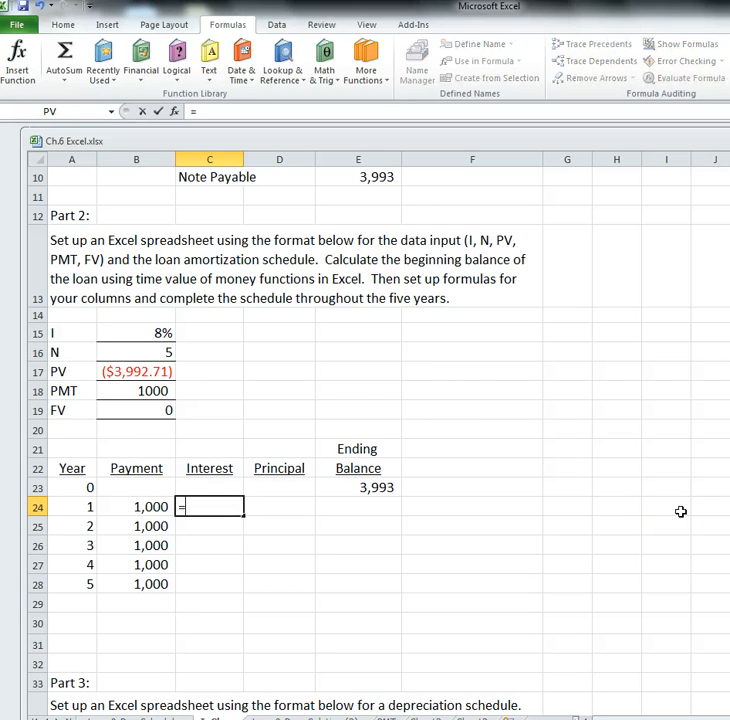
click(390, 487)
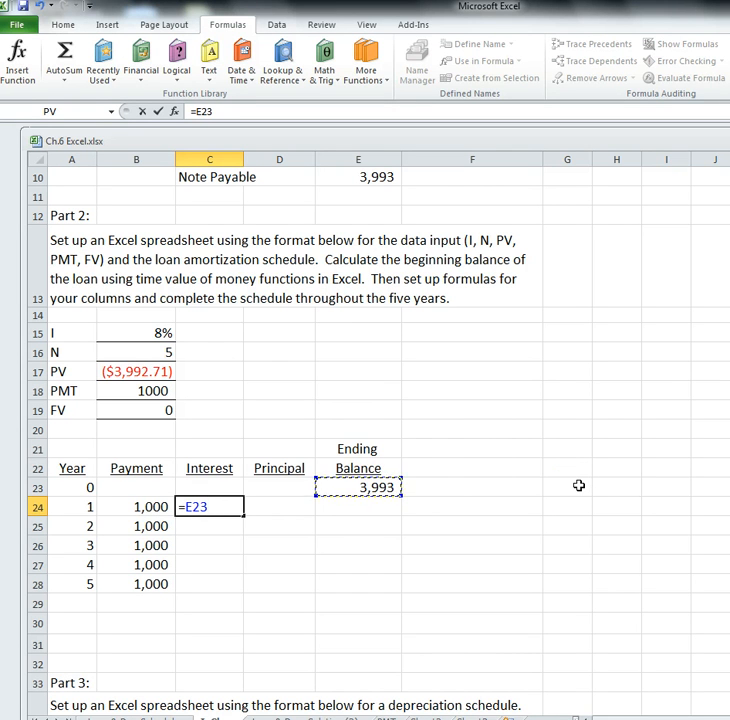
click(129, 333)
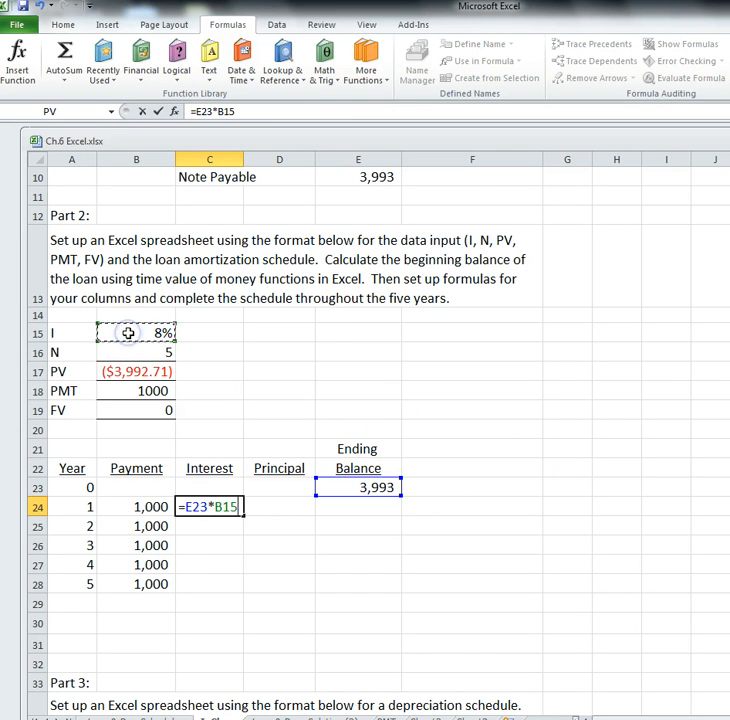
key(Return)
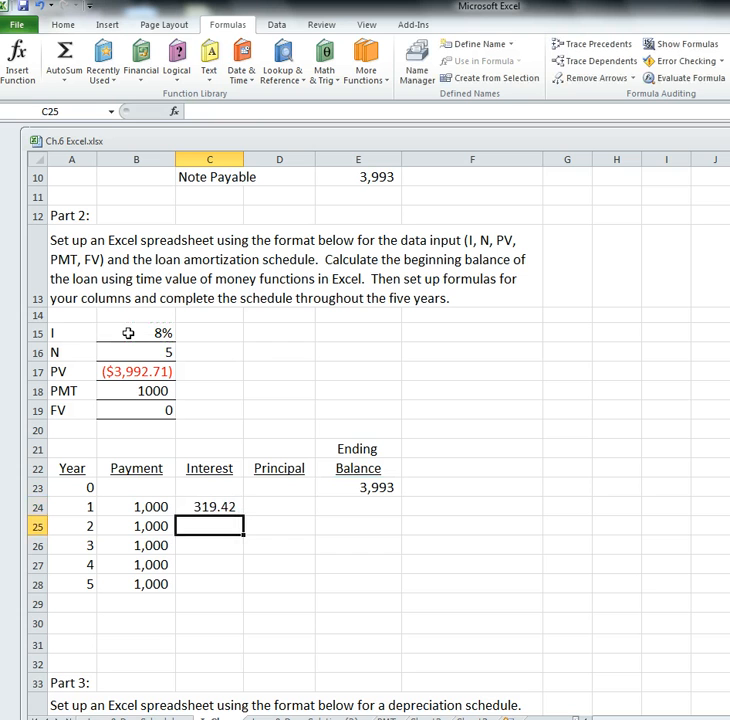
click(228, 506)
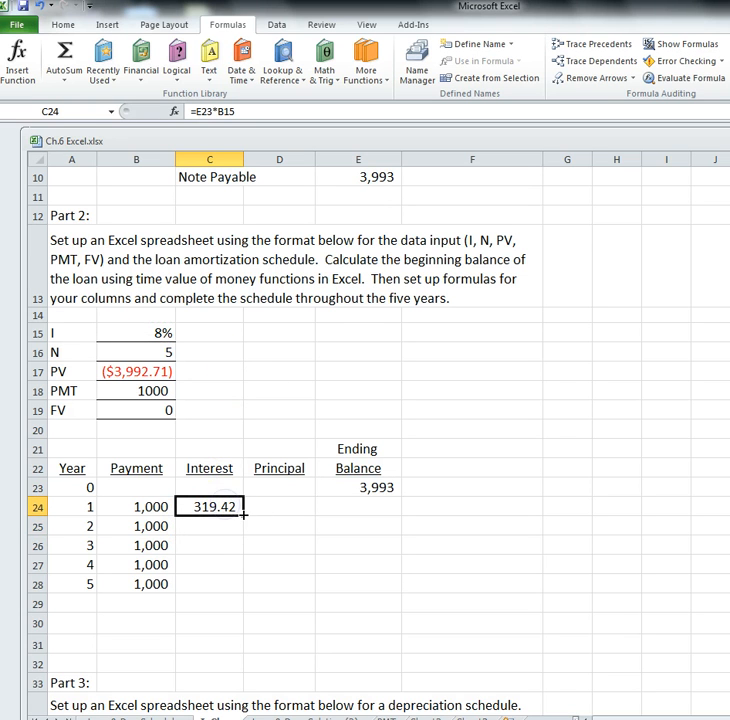
drag(241, 514, 240, 586)
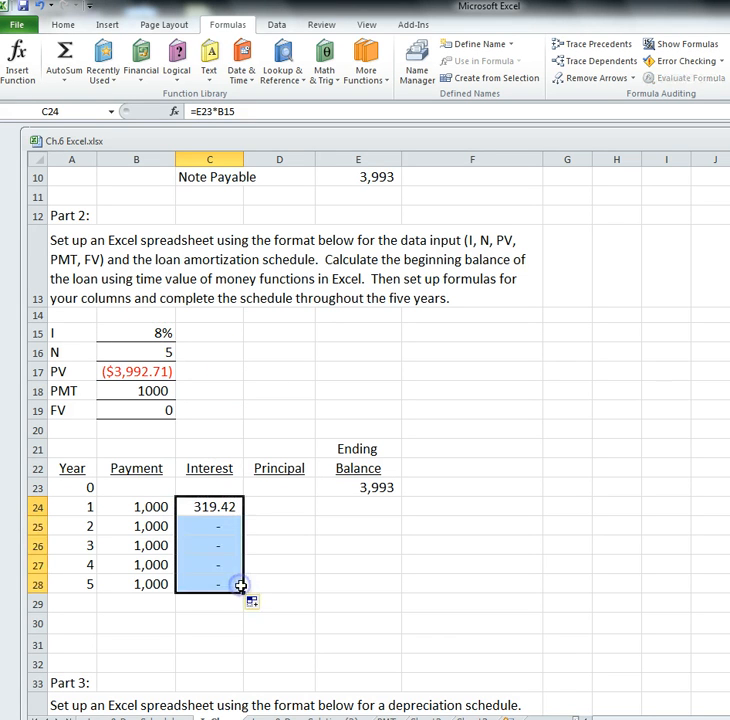
Step: Examine which balance and rate cells the interest formulas in C24 to C26 refer to, comparing them with column E and B15
click(229, 522)
click(228, 507)
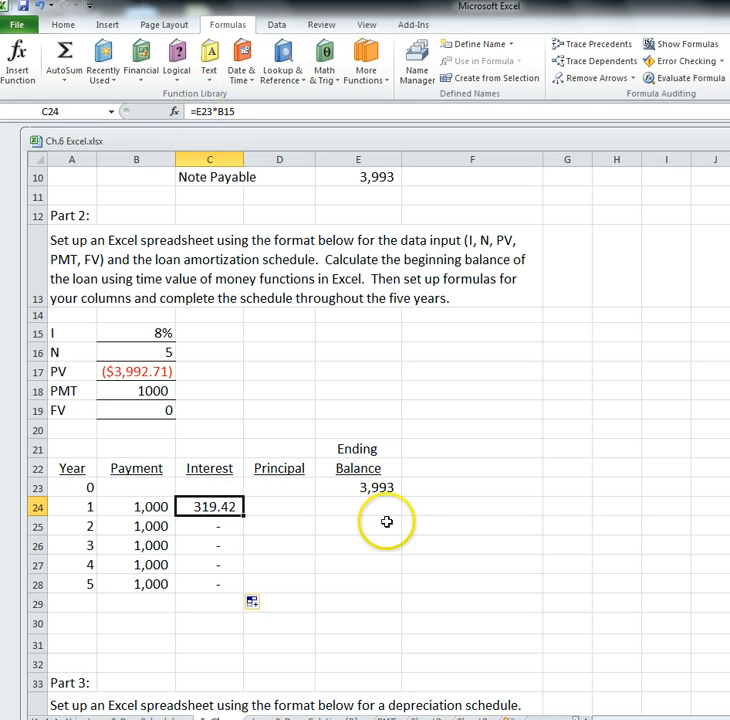
click(217, 526)
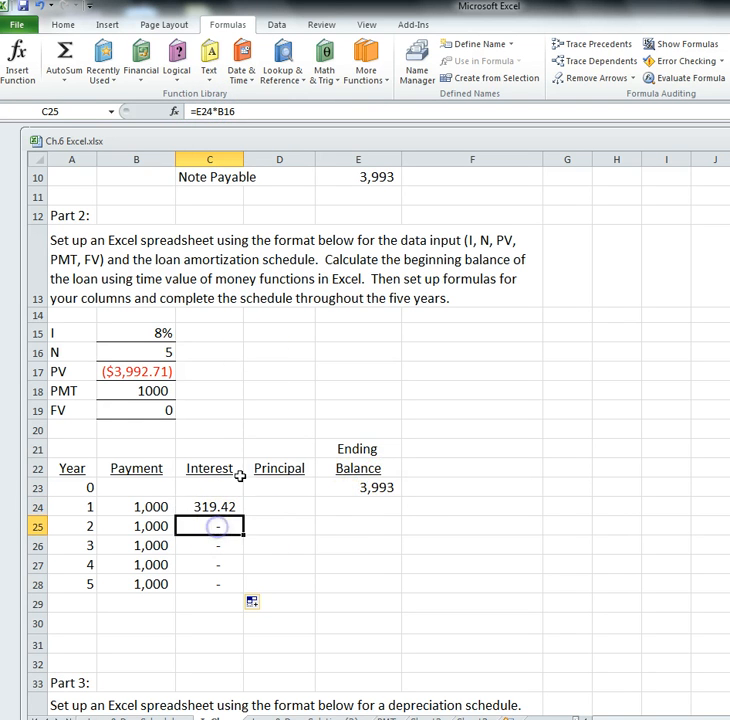
click(391, 504)
click(221, 547)
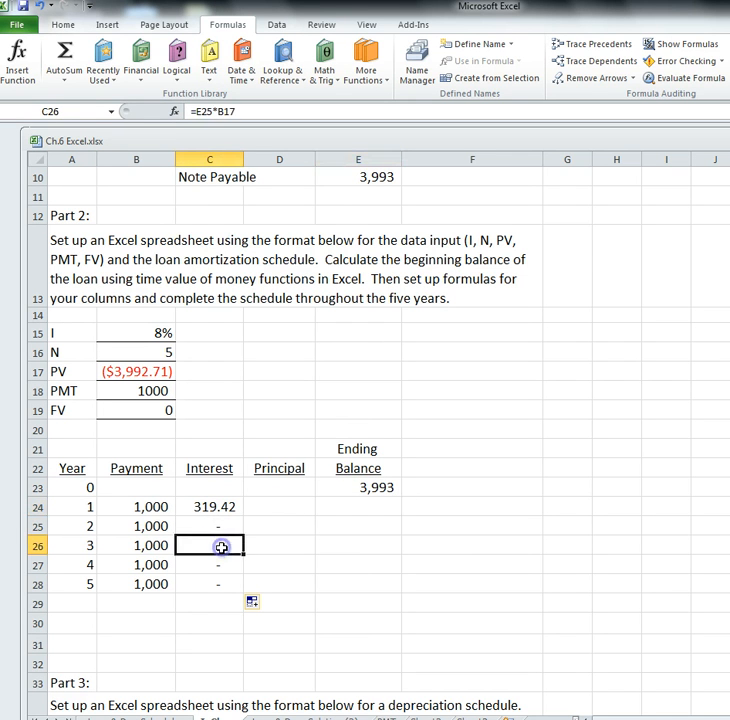
click(384, 525)
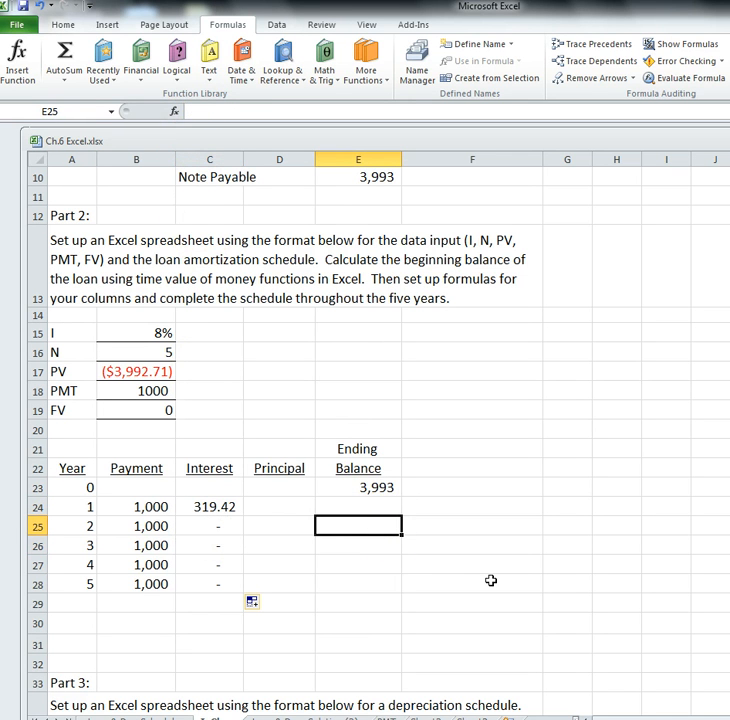
click(233, 507)
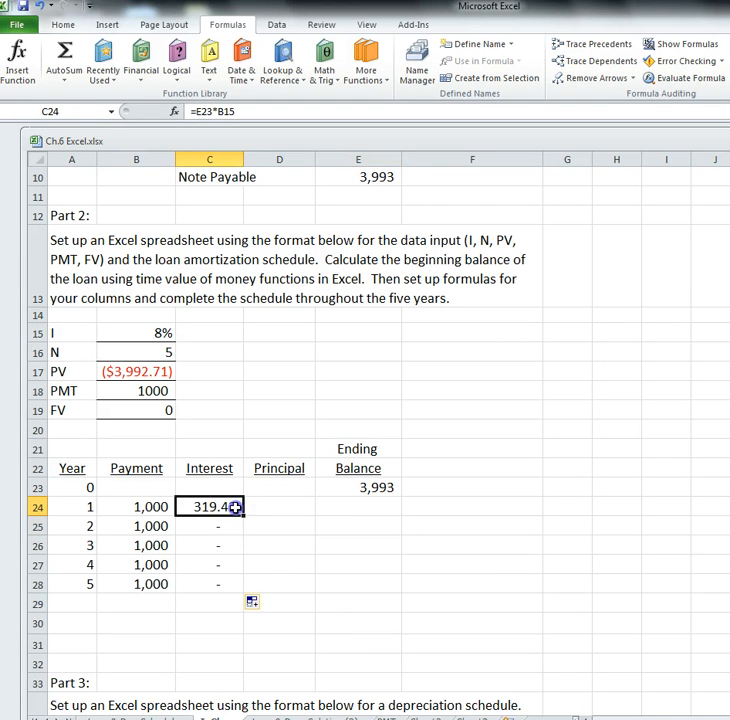
click(168, 333)
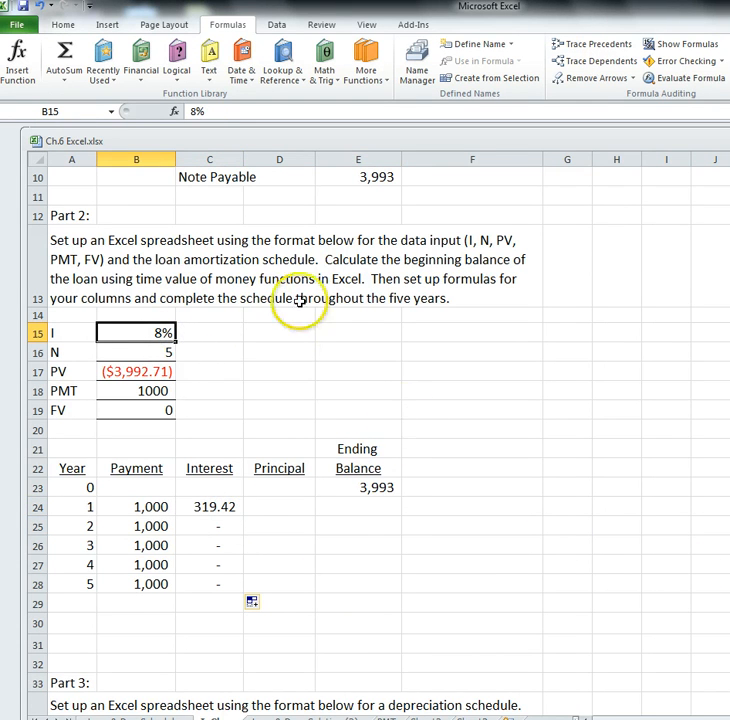
click(207, 507)
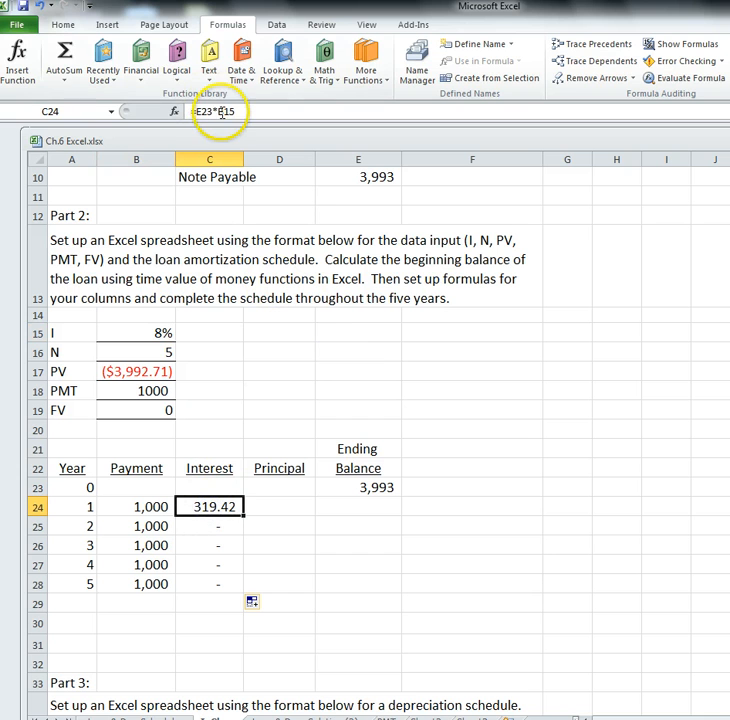
Step: Make the rate reference in C24 absolute as =E23*$B$15, fill it down through C28, and check the formula in C25
click(219, 111)
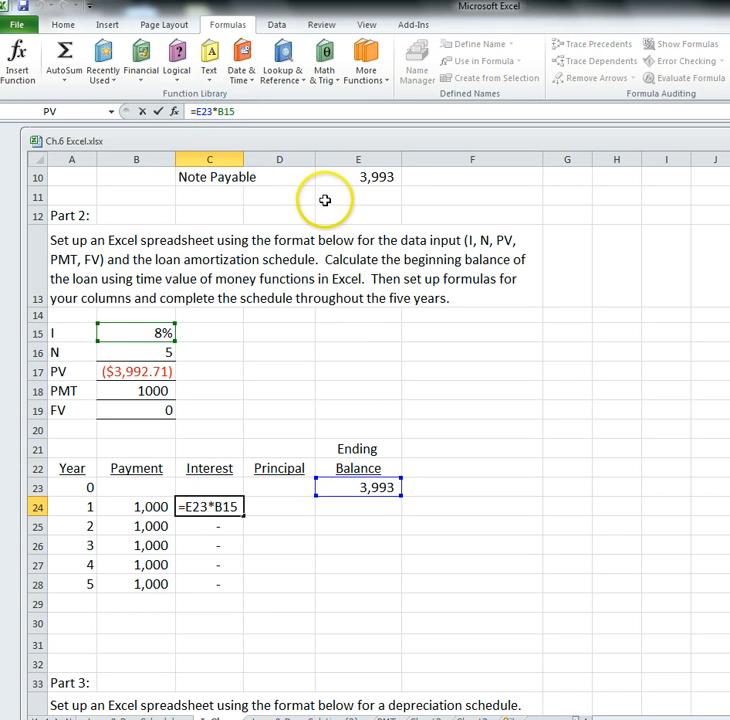
click(225, 111)
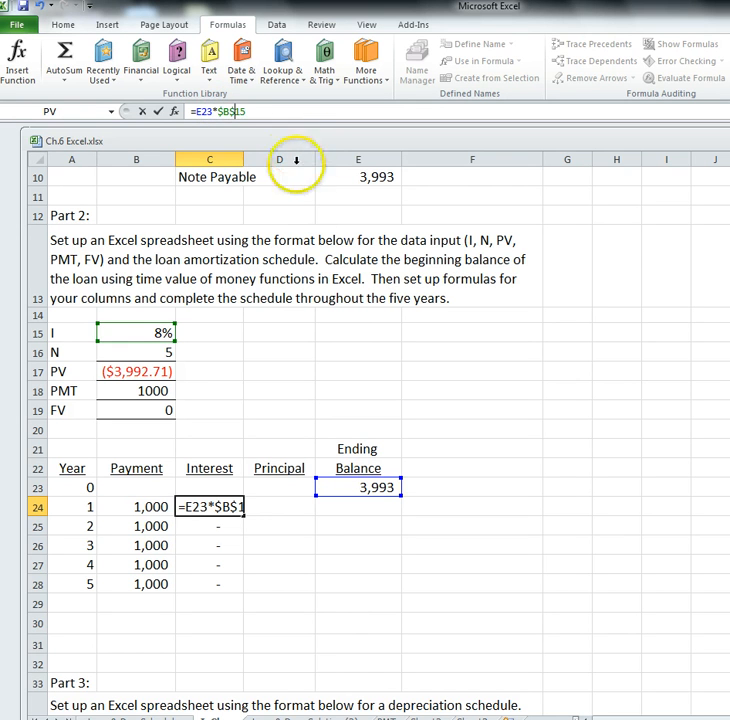
click(345, 391)
click(238, 506)
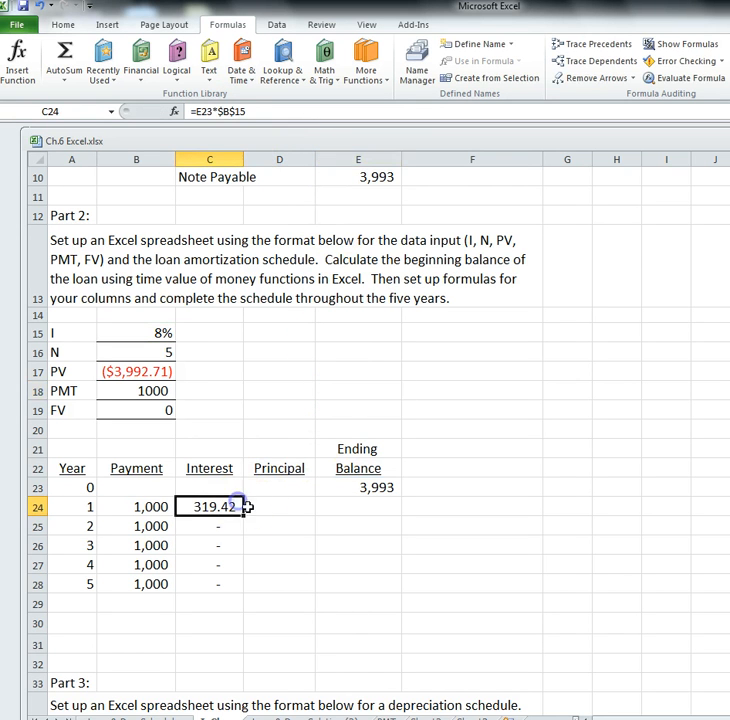
drag(240, 545, 240, 590)
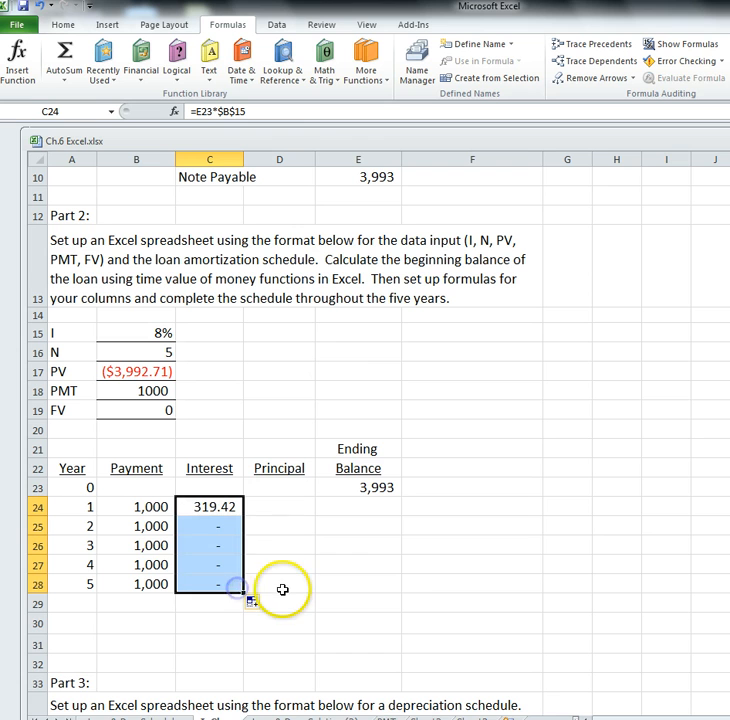
click(230, 528)
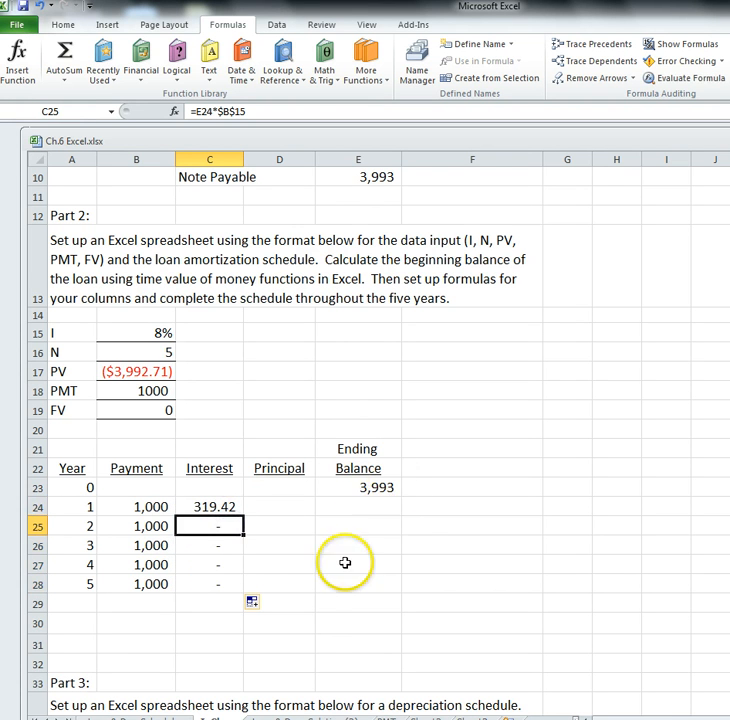
Step: Enter the Year 1 principal formula =B24-C24 in D24 and fill it down through D28
click(291, 507)
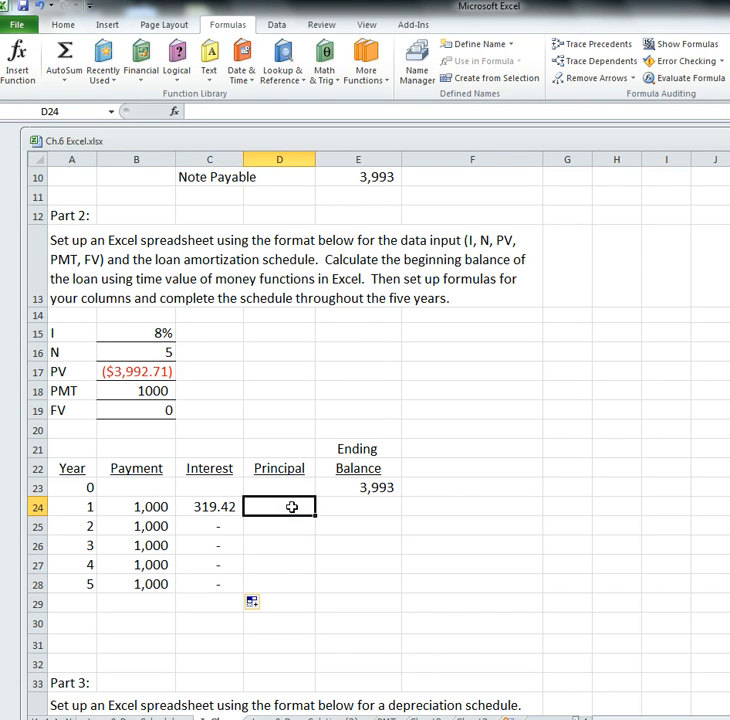
click(150, 512)
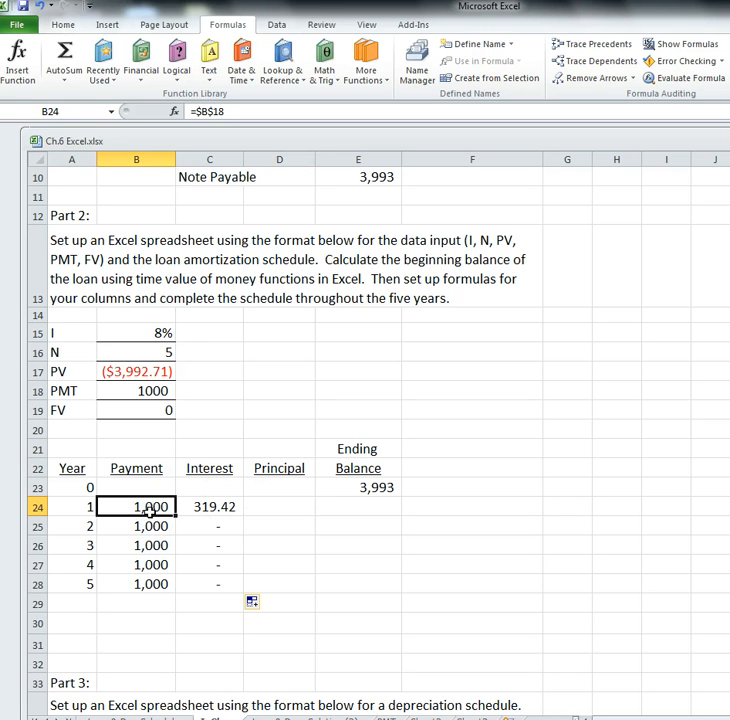
click(209, 507)
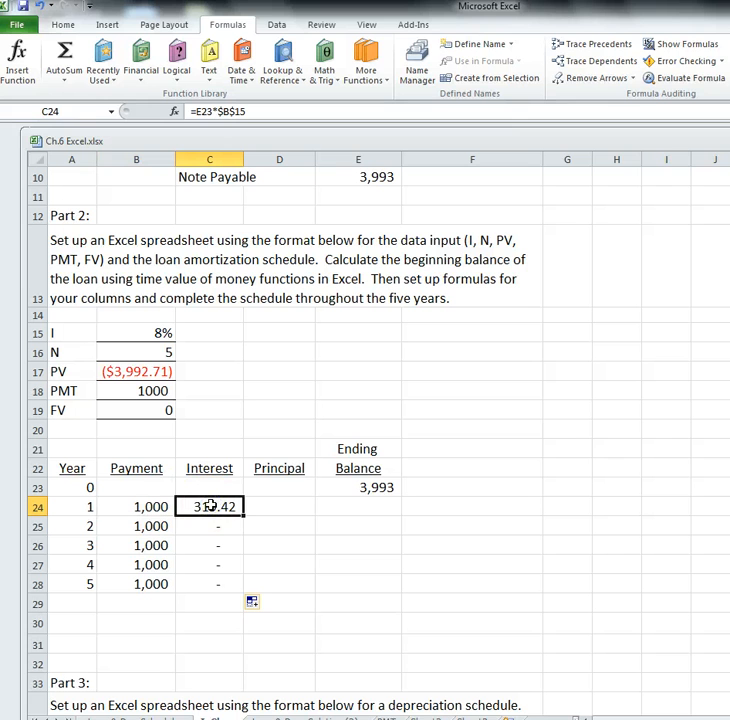
click(264, 503)
text(=)
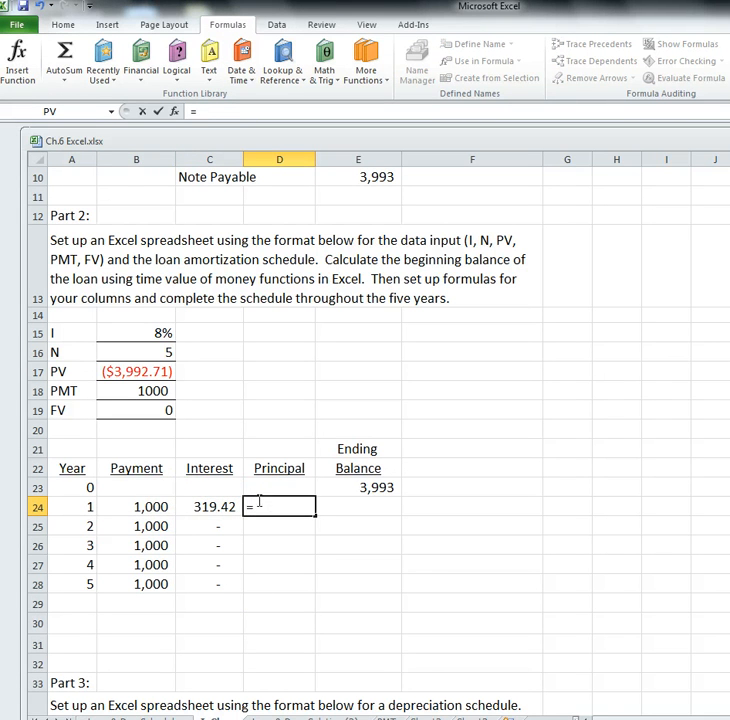
click(164, 508)
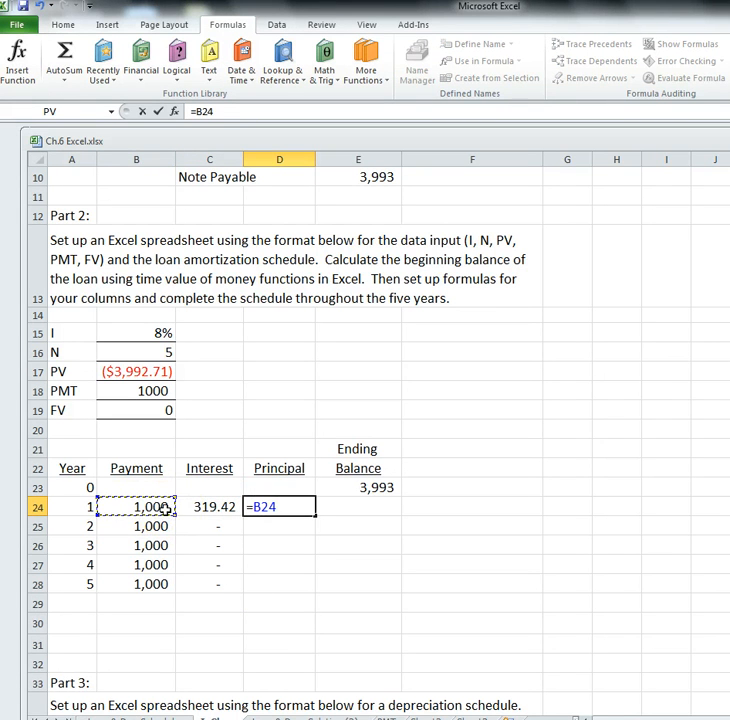
text(-)
click(197, 507)
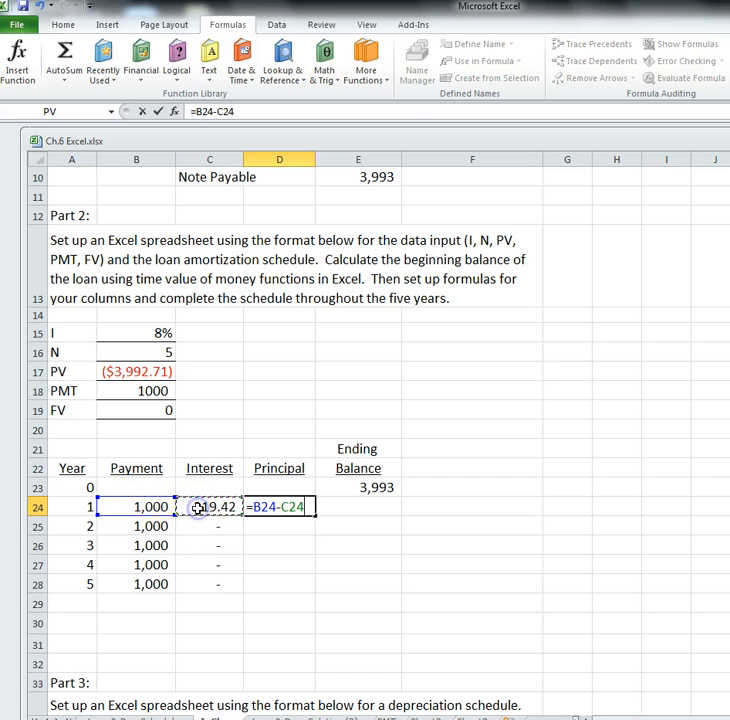
key(Return)
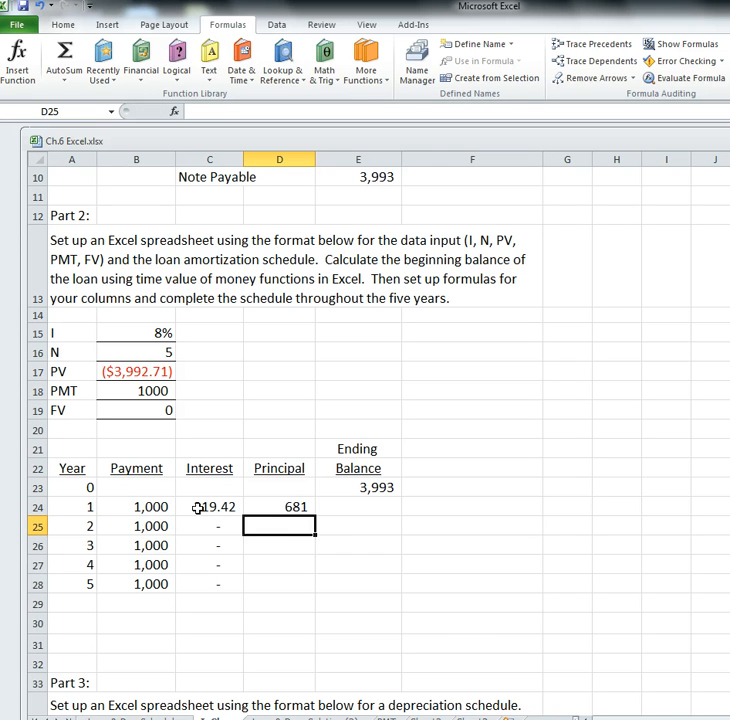
click(307, 508)
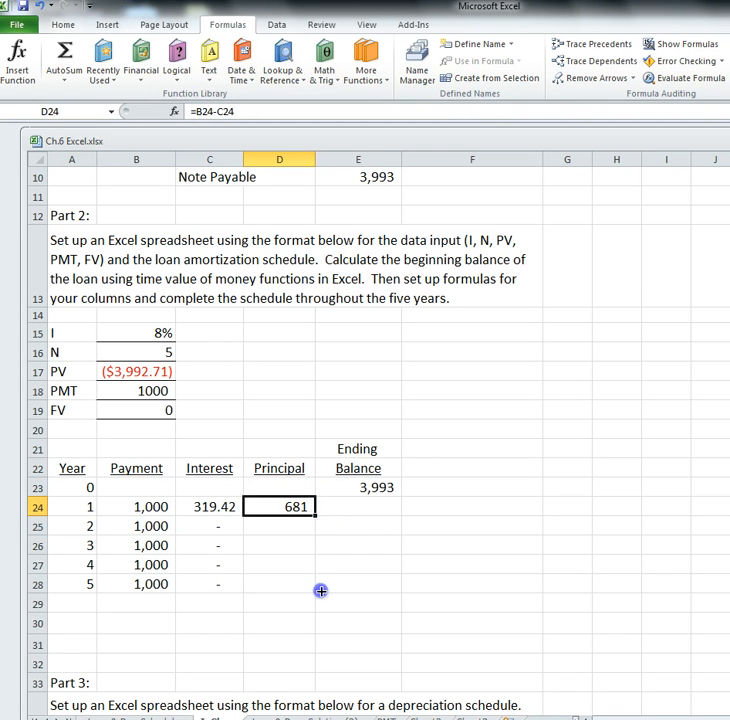
drag(316, 516, 321, 596)
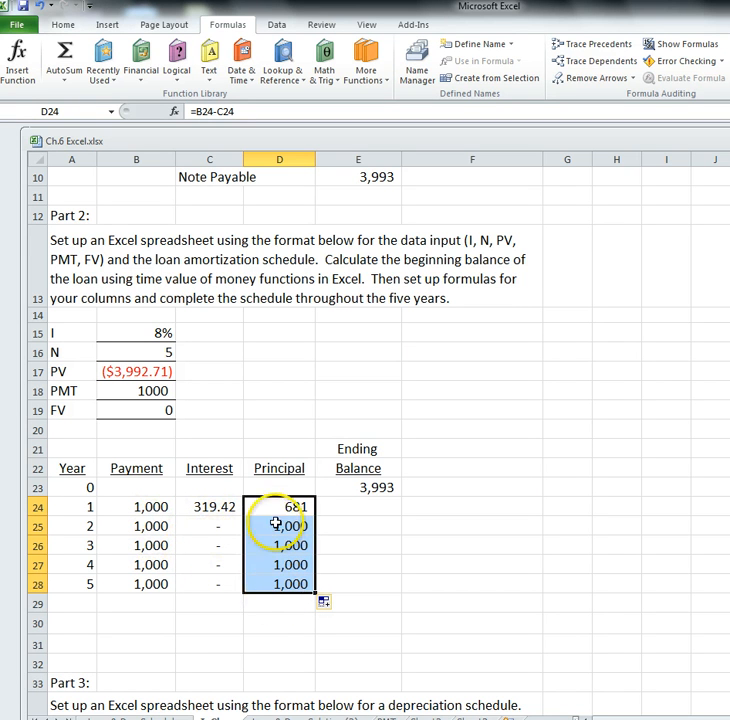
Step: Enter the Year 1 ending balance formula =E23-D24 in E24 and fill it down through E28
click(377, 505)
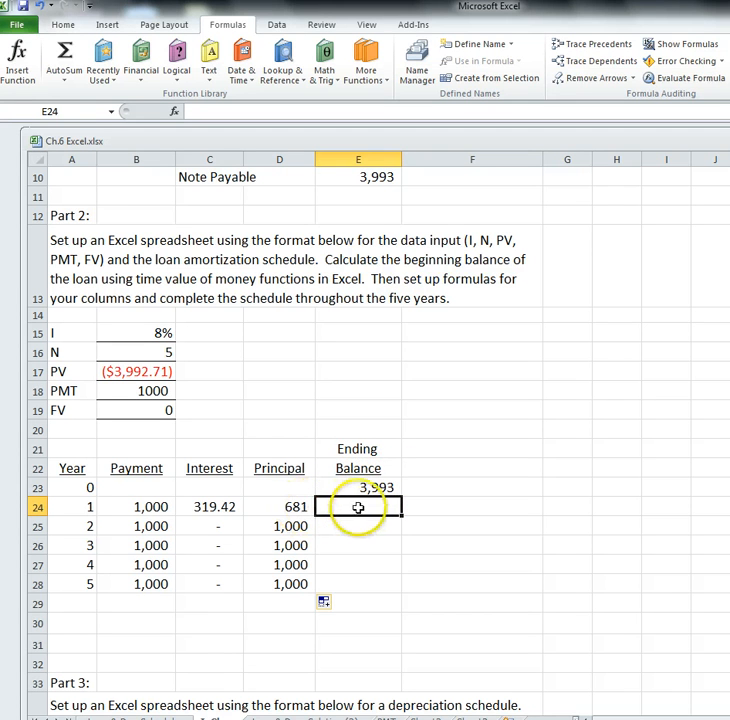
text(=)
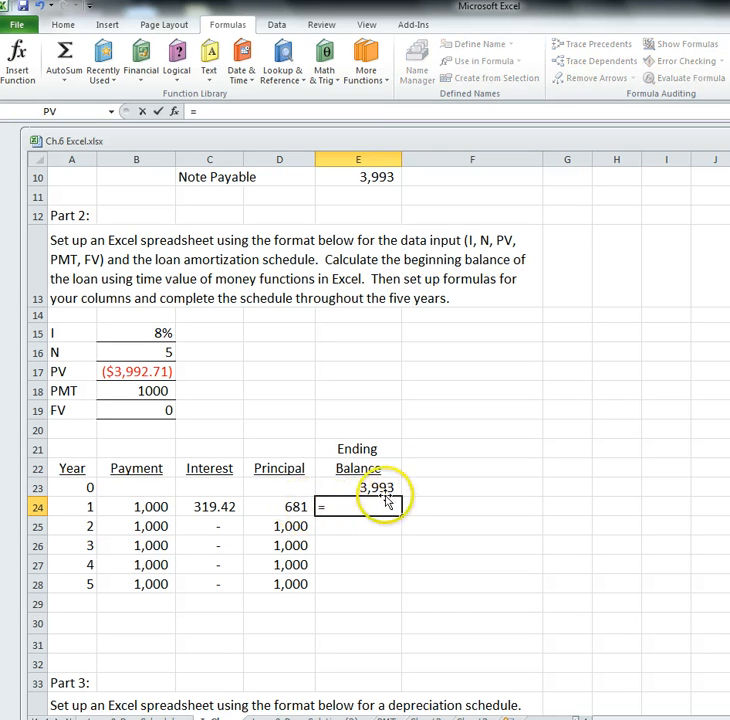
click(377, 487)
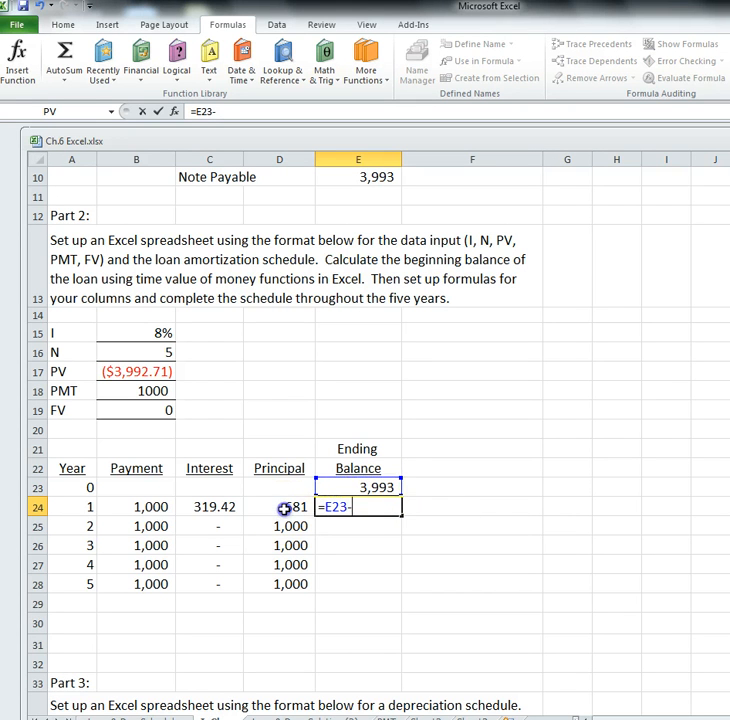
key(Return)
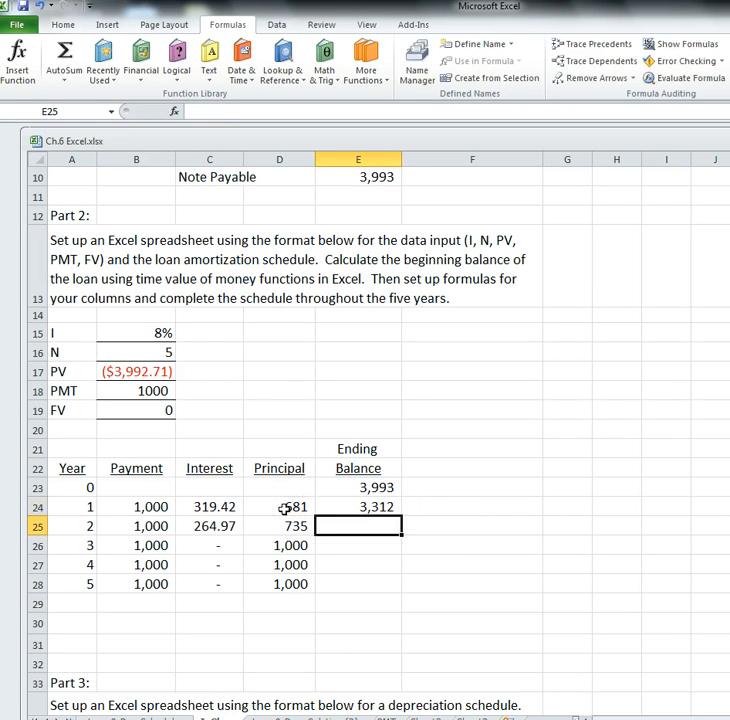
click(385, 505)
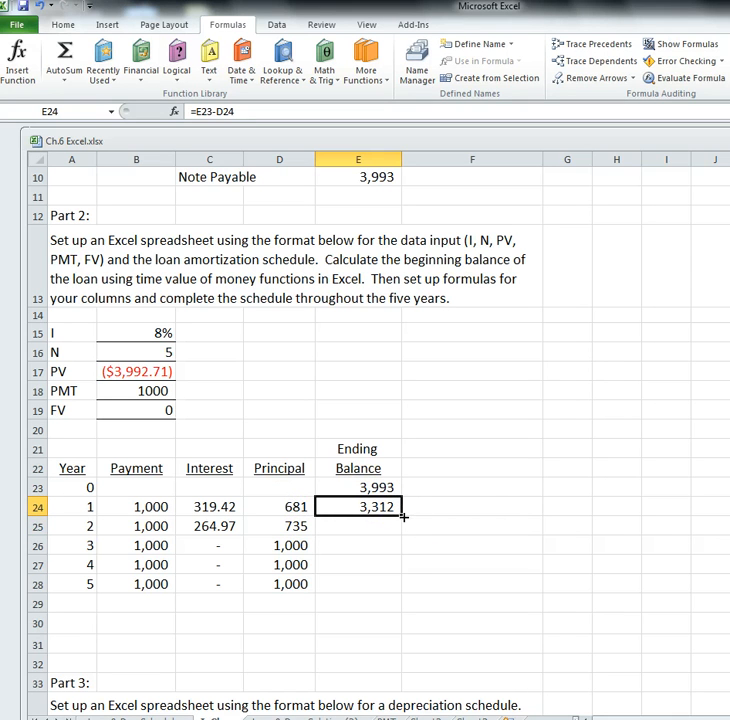
drag(402, 516, 403, 590)
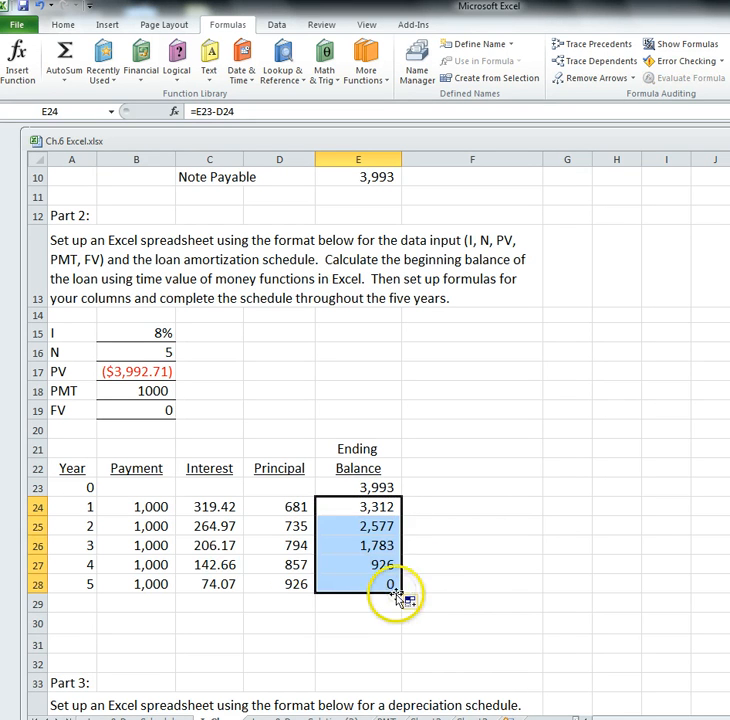
Step: Highlight the Year 5 ending balance in E28 with a yellow fill
click(383, 582)
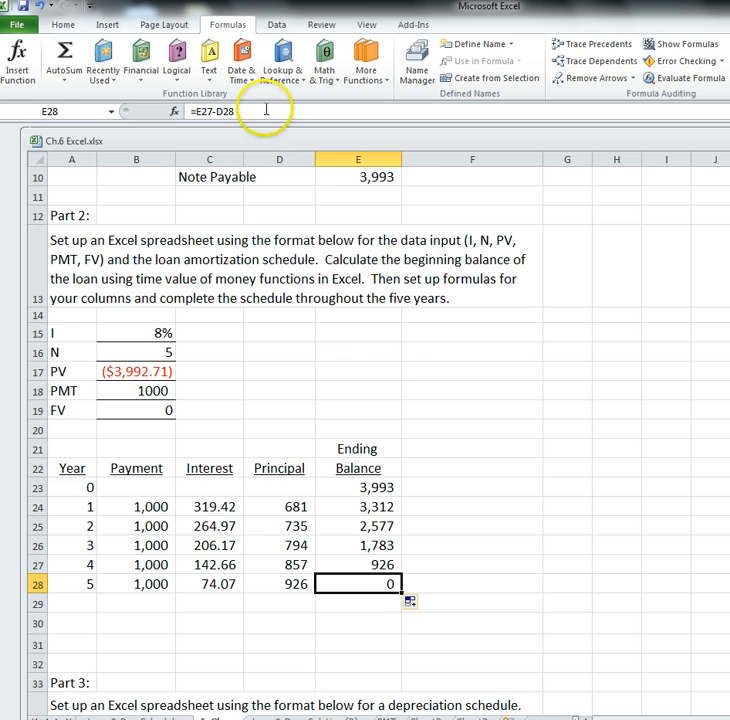
click(61, 24)
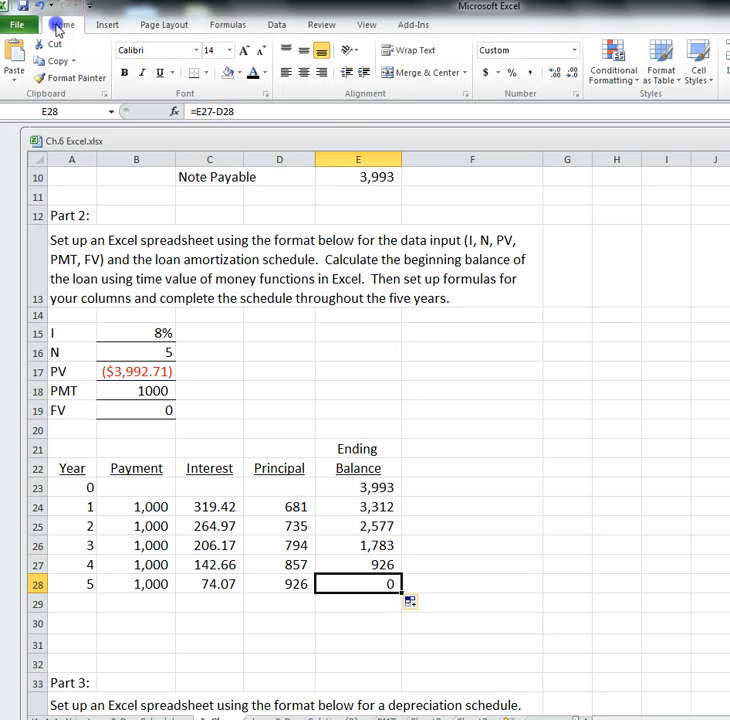
click(240, 74)
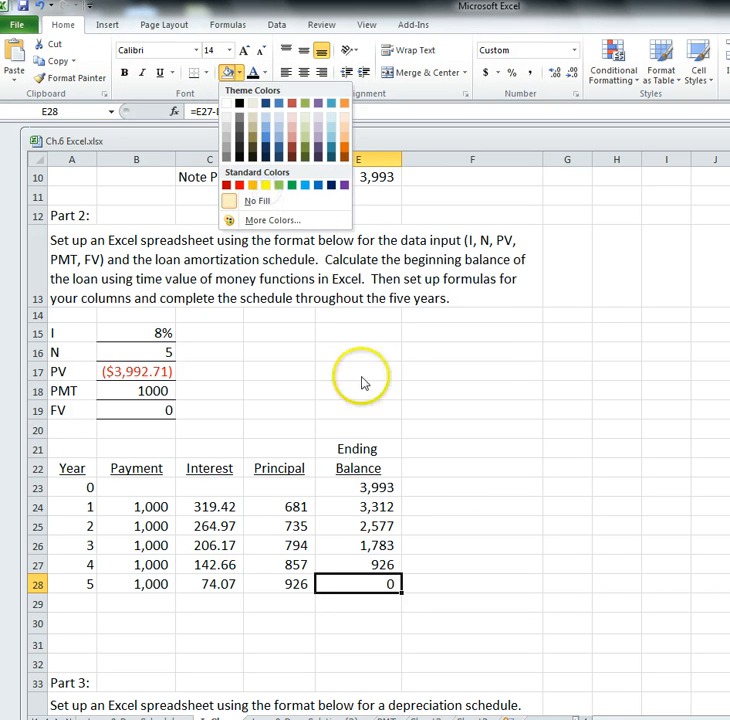
click(264, 185)
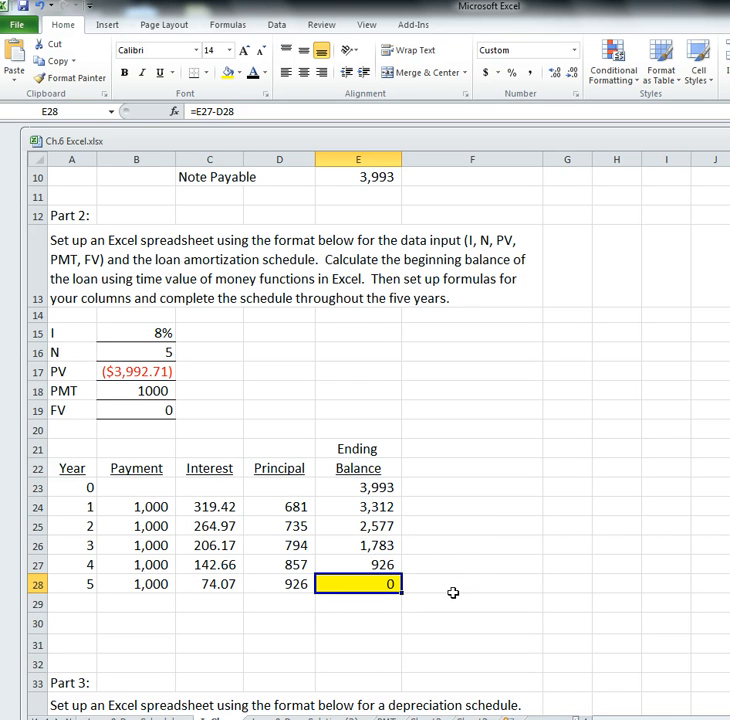
Step: Examine the Part 3 depreciation schedule instructions and the equipment cost recorded in D8 of the journal entry
scroll(453, 593, down, 3)
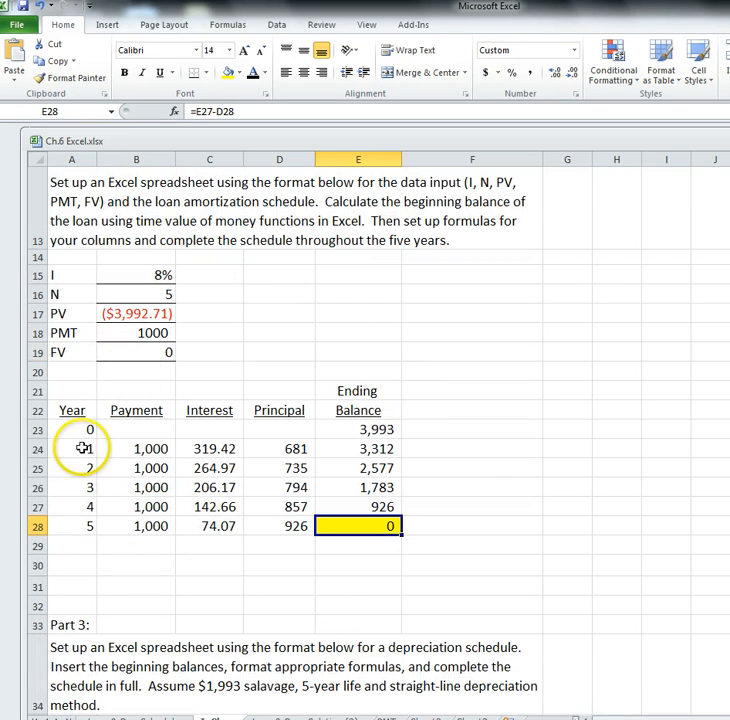
scroll(450, 515, down, 3)
scroll(456, 540, down, 2)
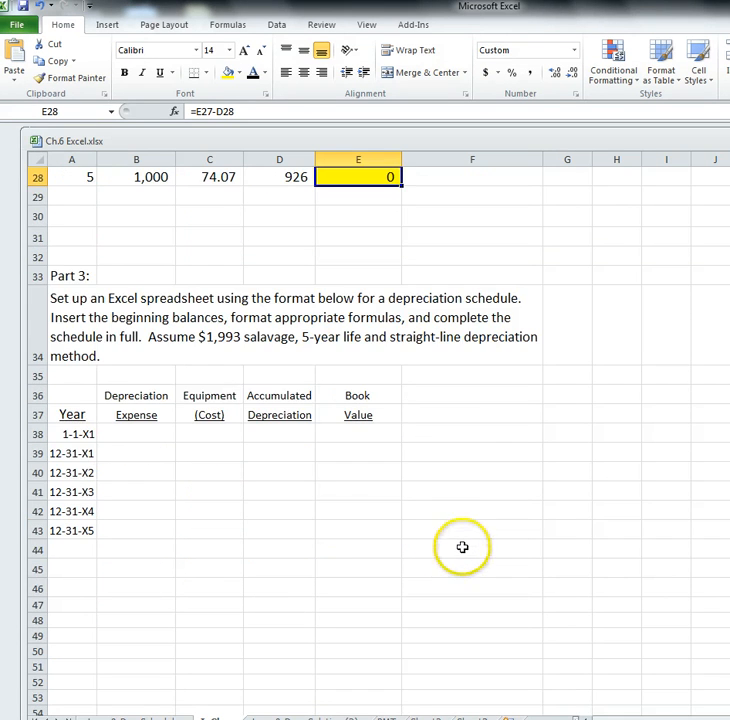
scroll(491, 450, up, 7)
scroll(491, 450, up, 2)
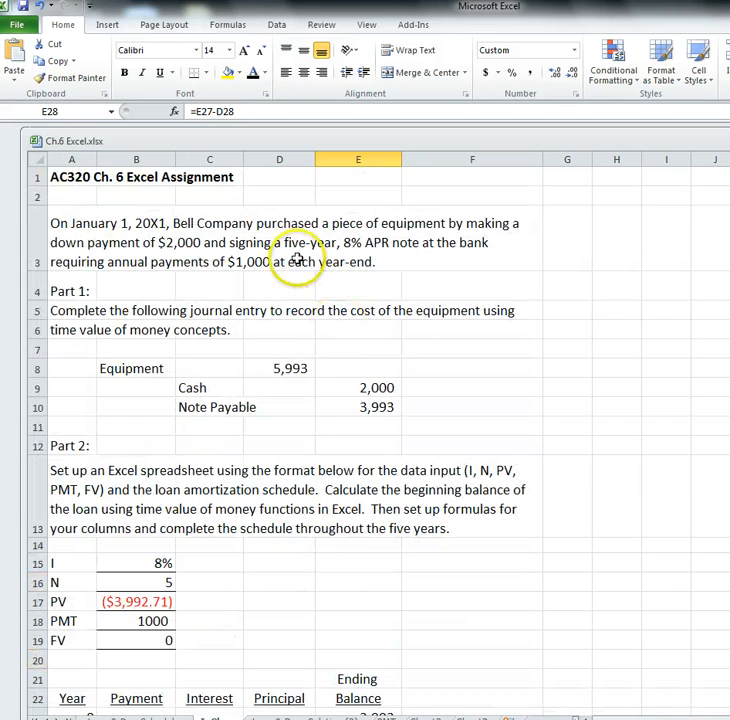
click(280, 369)
scroll(556, 531, down, 3)
scroll(556, 531, down, 4)
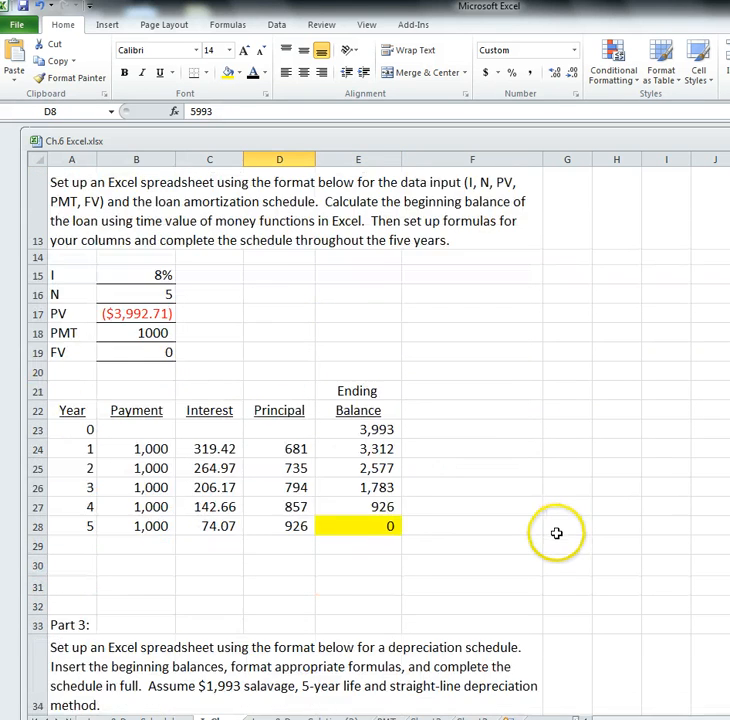
Step: Link the 1-1-X1 equipment cost in C38 to the equipment amount in D8, and enter 0 for accumulated depreciation in D38
click(215, 553)
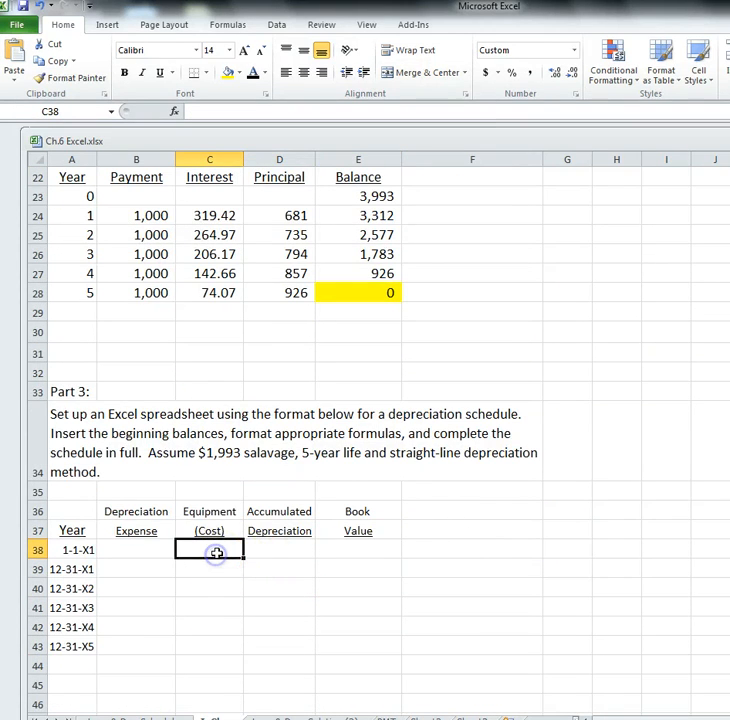
text(=)
scroll(355, 505, up, 6)
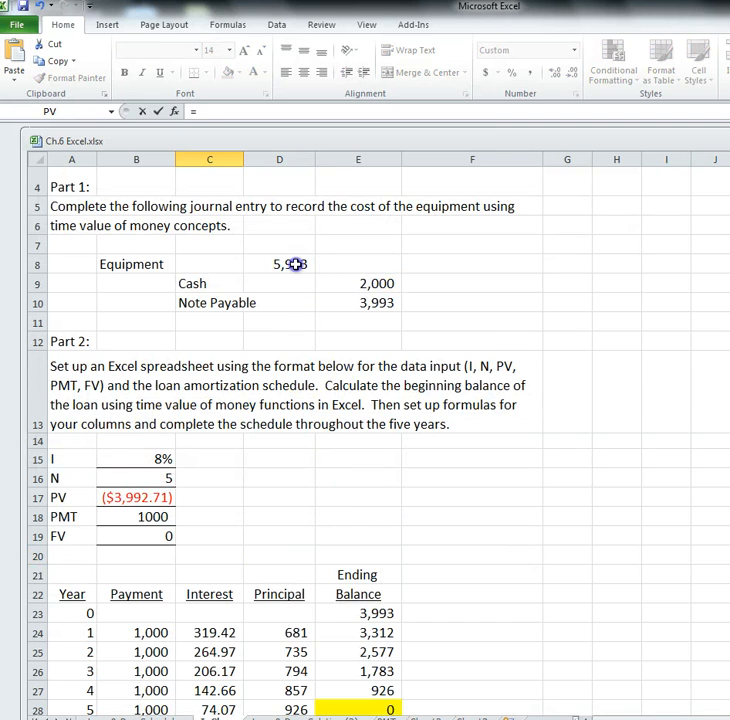
key(Return)
scroll(440, 690, down, 1)
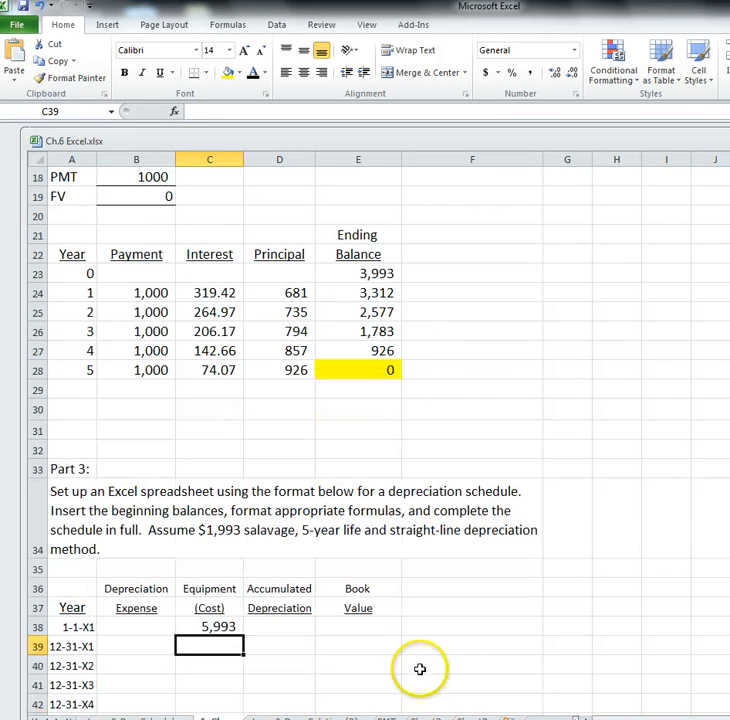
click(315, 626)
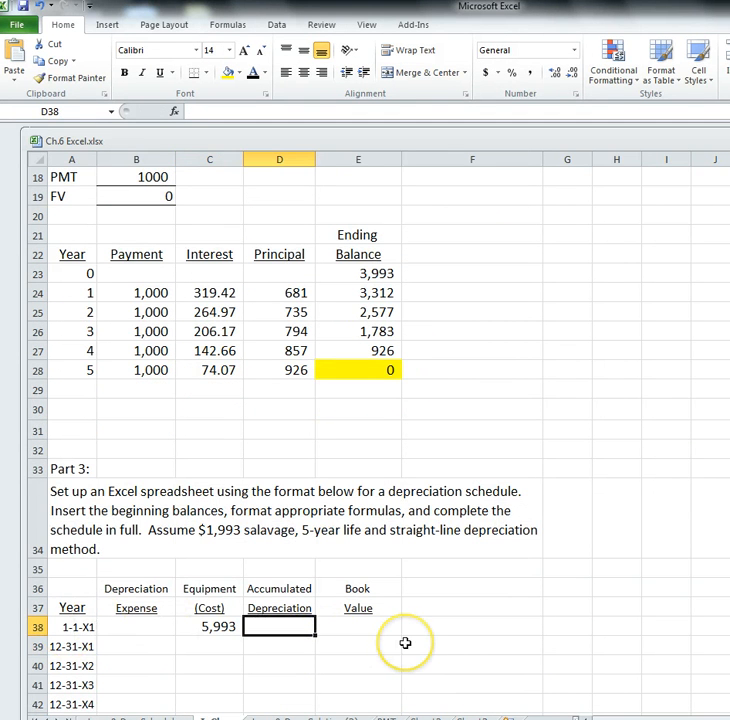
text(0)
Step: Enter the 1-1-X1 book value formula =C38-D38 in E38
click(373, 626)
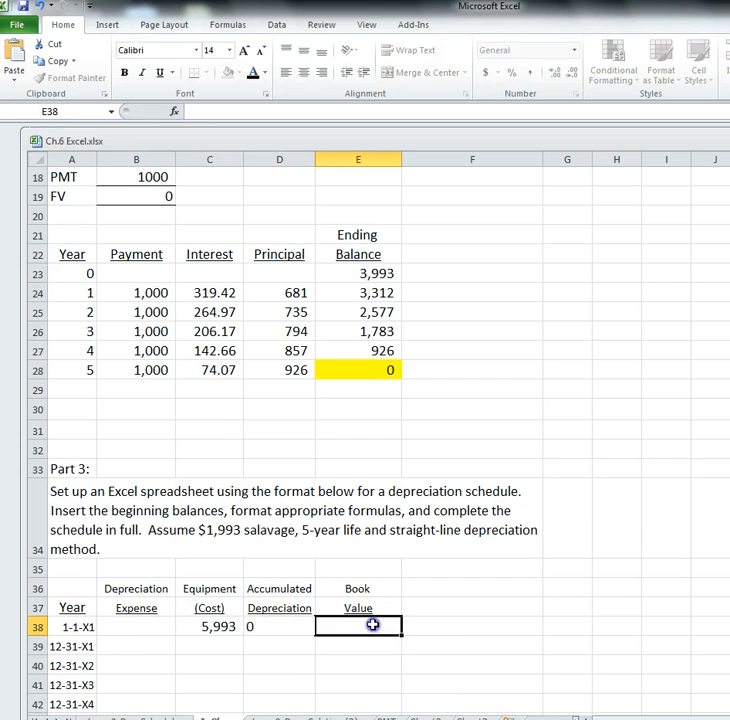
text(=)
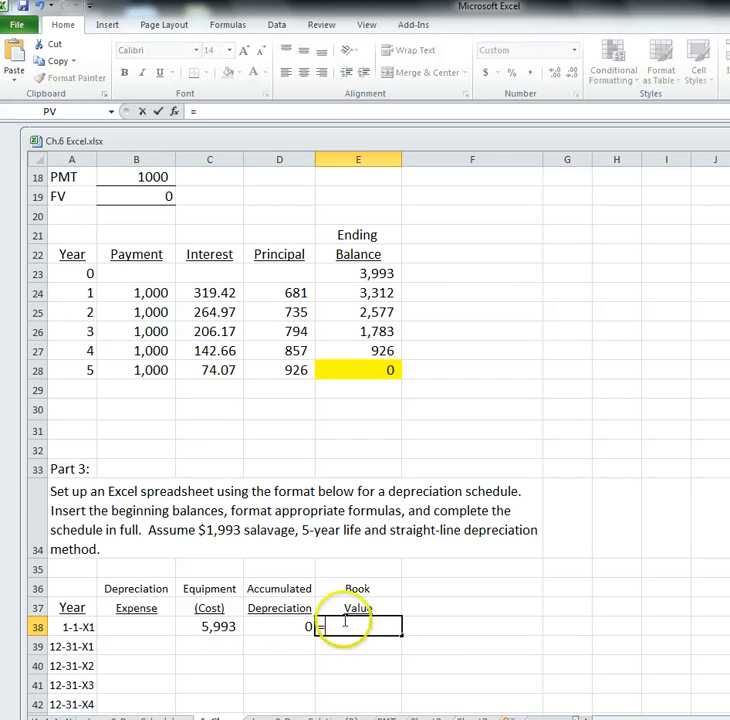
click(218, 626)
text(-)
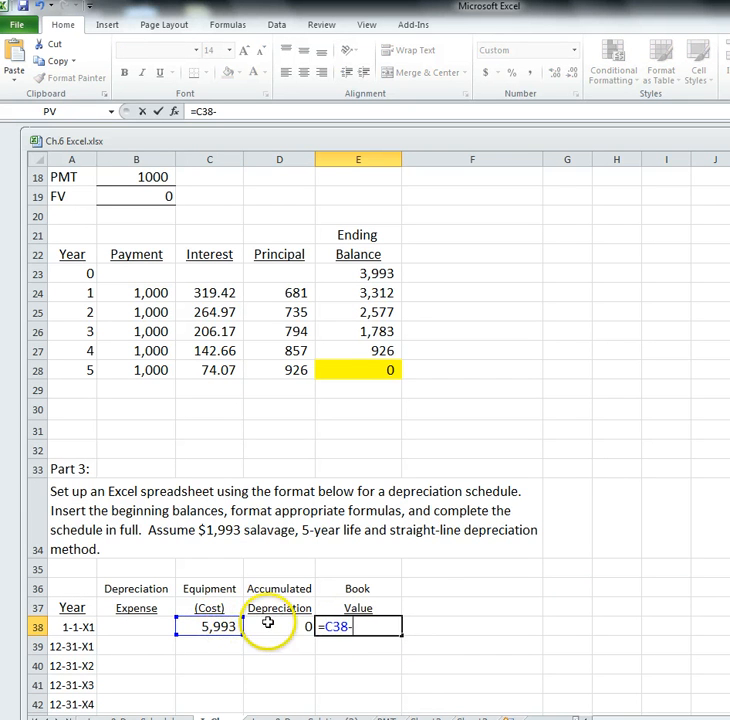
click(275, 625)
key(Return)
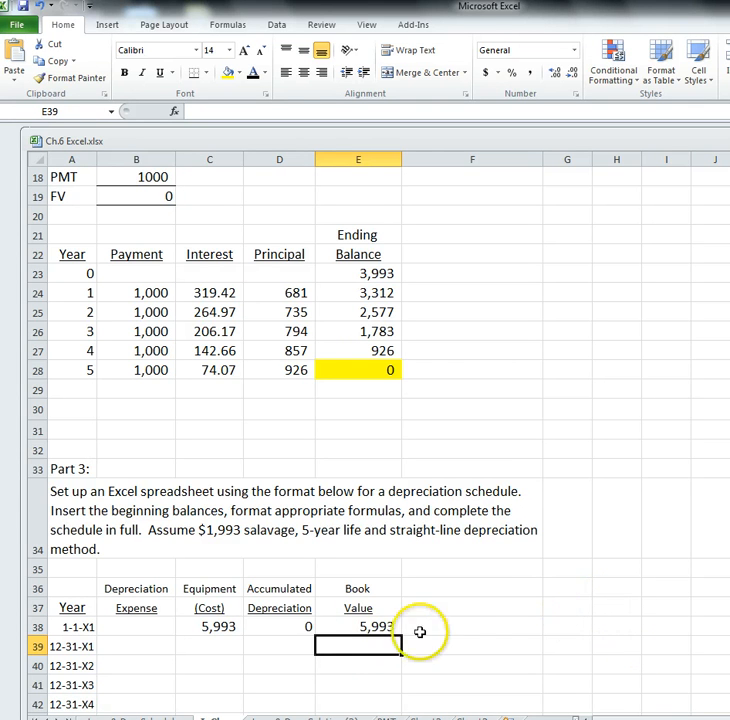
Step: Review the journal entry, the loan amortization schedule and the empty year rows of the depreciation schedule
scroll(455, 630, down, 1)
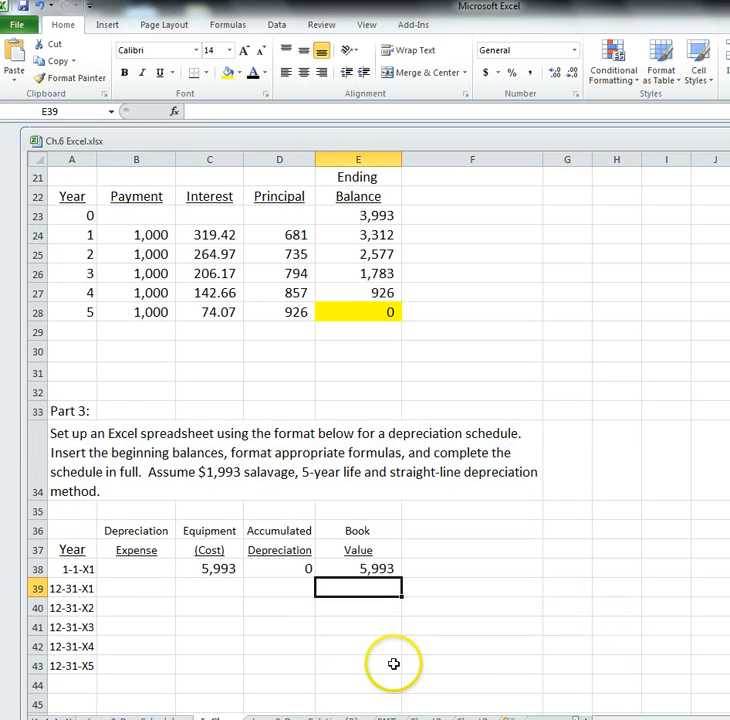
click(134, 584)
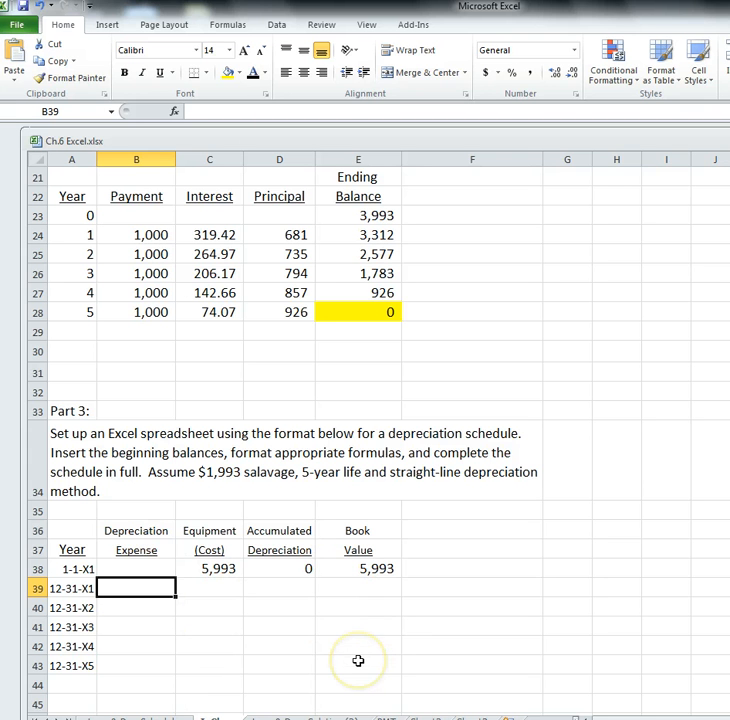
scroll(371, 600, up, 3)
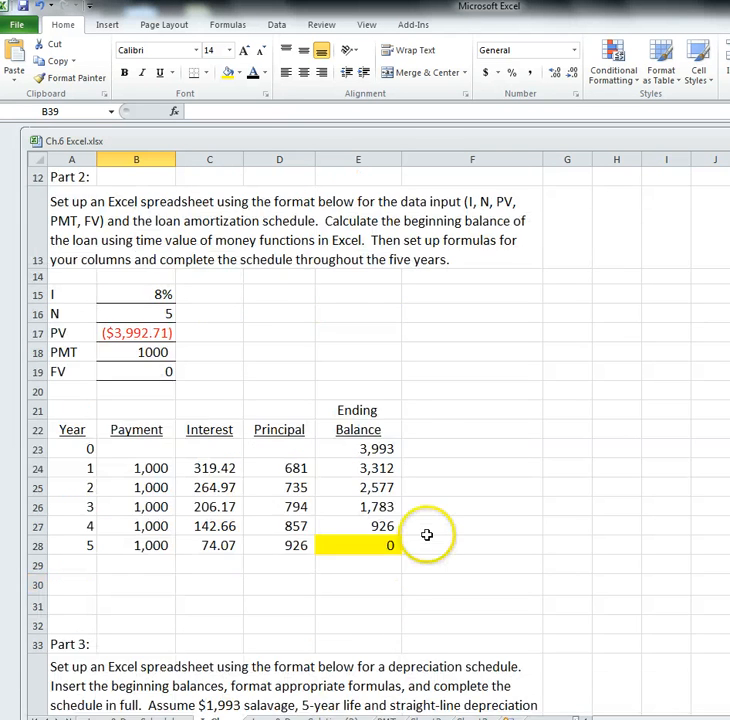
scroll(427, 534, up, 3)
scroll(381, 629, down, 2)
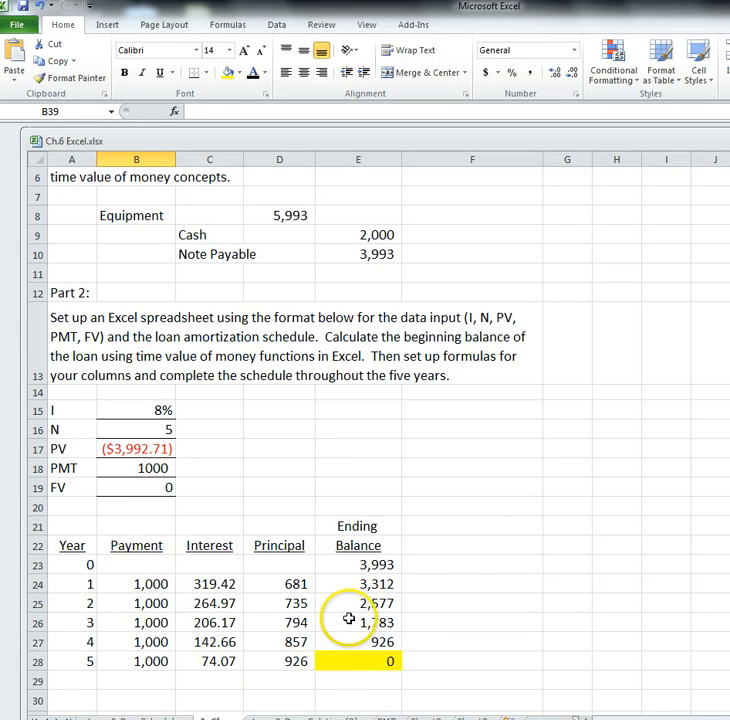
scroll(348, 619, down, 4)
scroll(349, 619, down, 1)
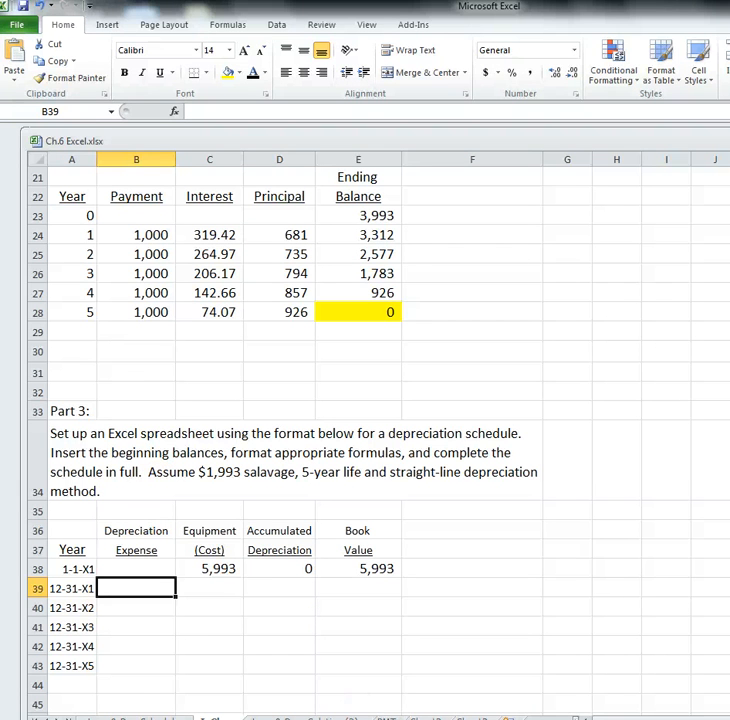
Step: Set the loan interest rate in B15 to 9% and check the Year 5 ending balance in E28
scroll(647, 596, up, 4)
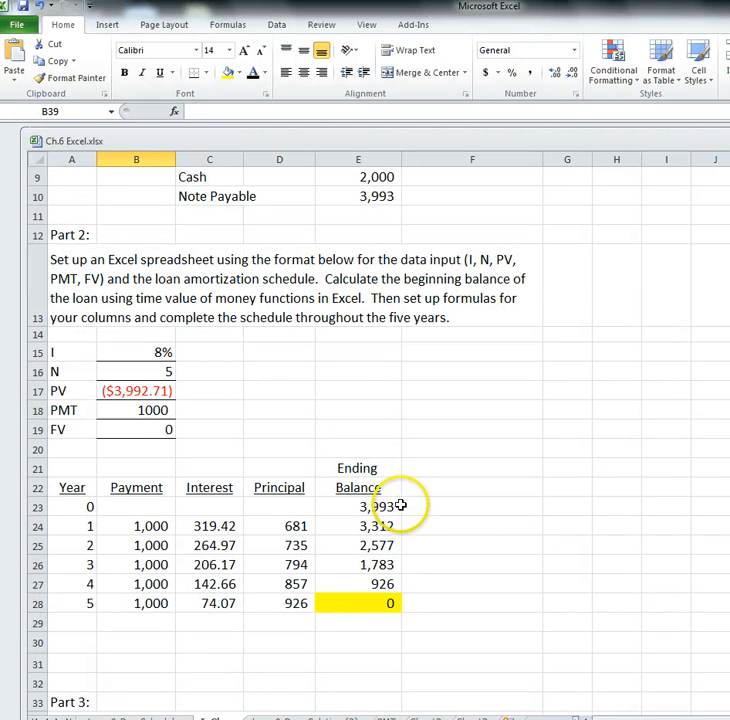
click(152, 354)
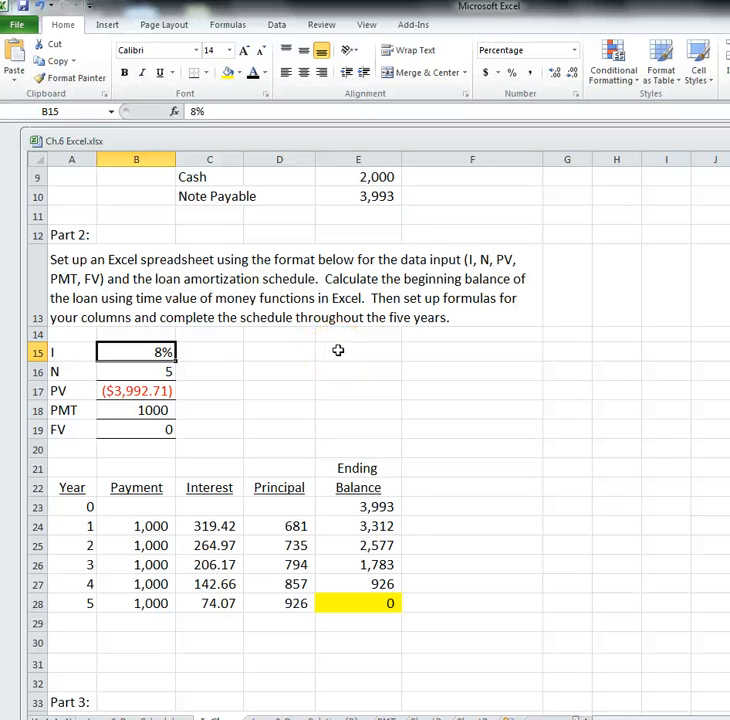
text(9)
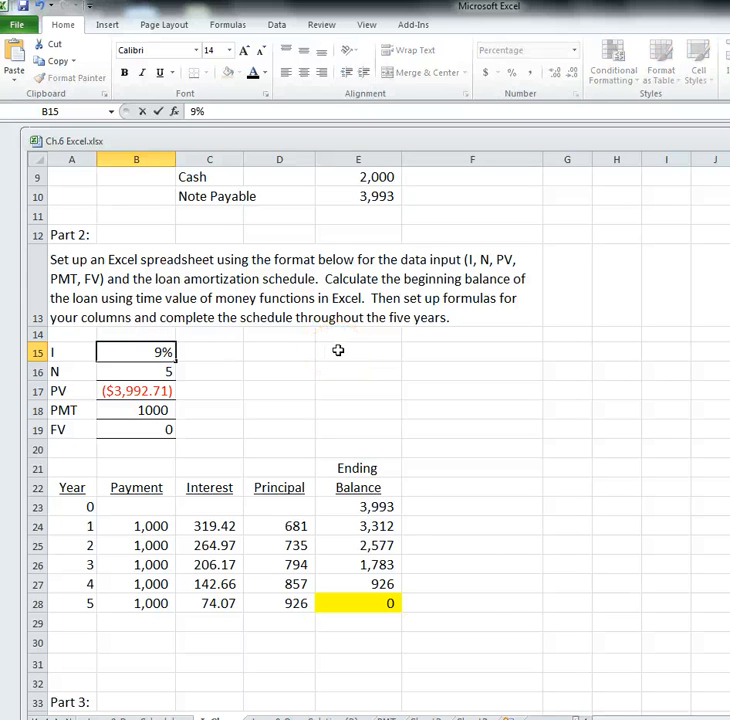
key(Return)
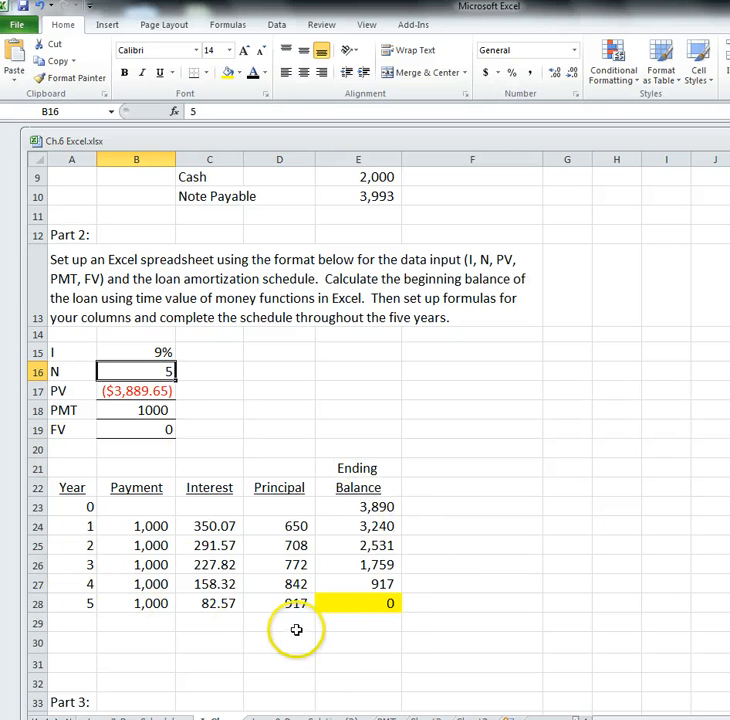
click(384, 605)
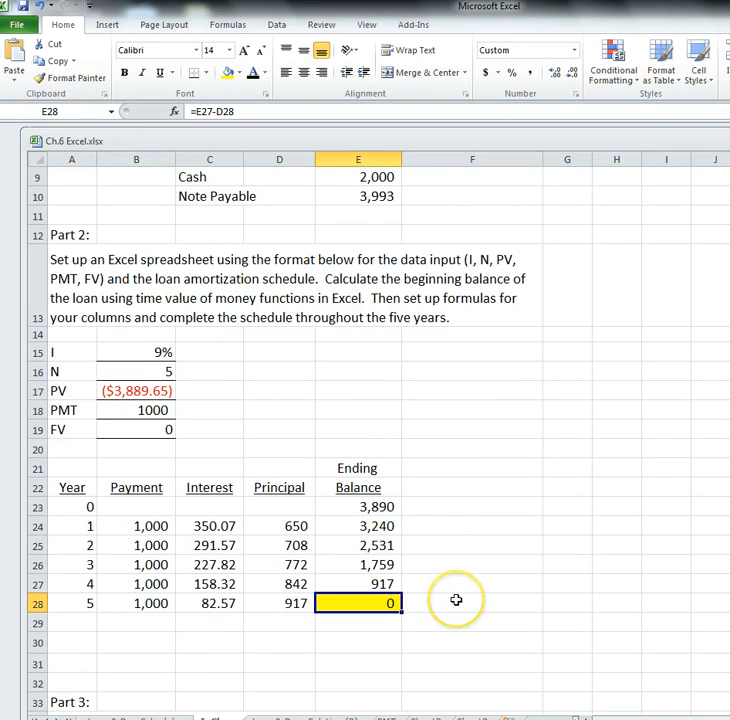
Step: Set the loan payment (PMT) in B18 to 850
click(156, 410)
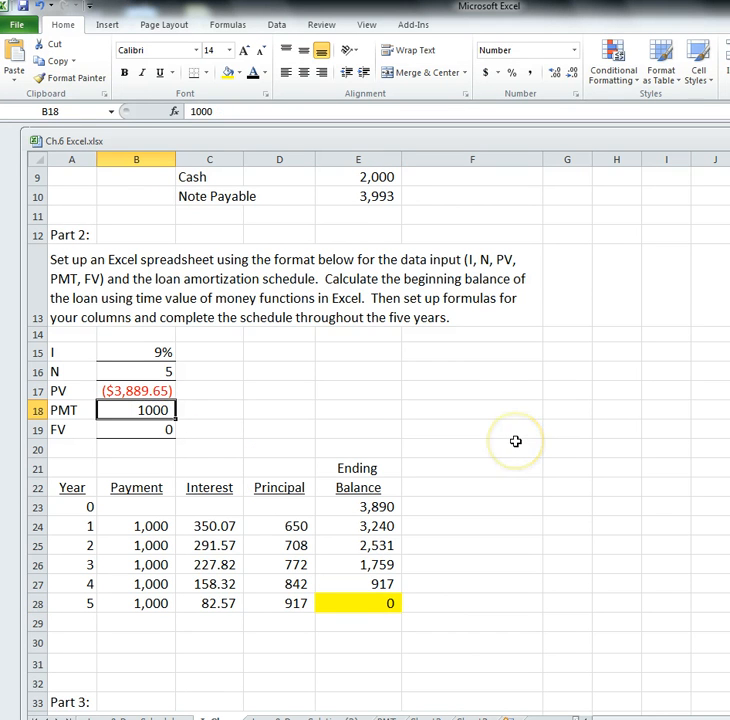
text(85)
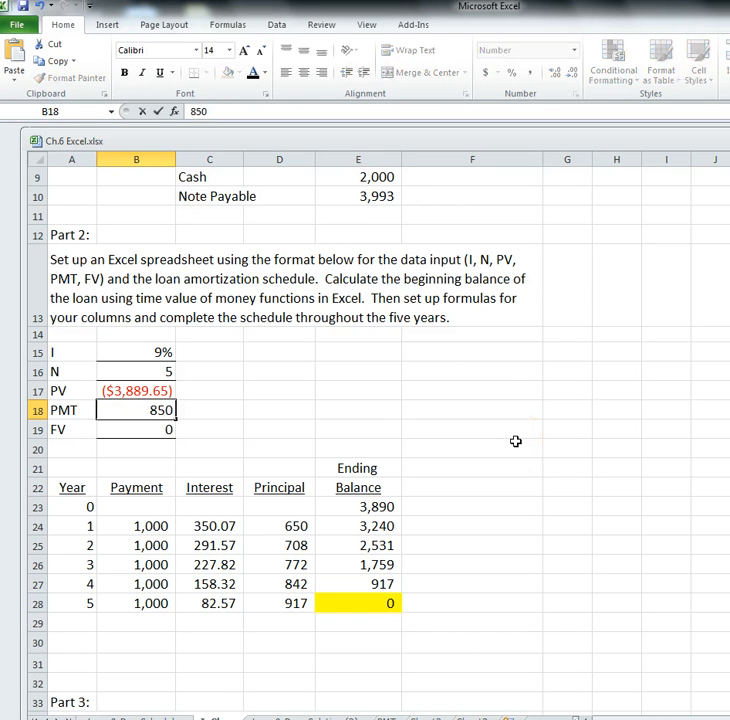
text(0)
click(515, 444)
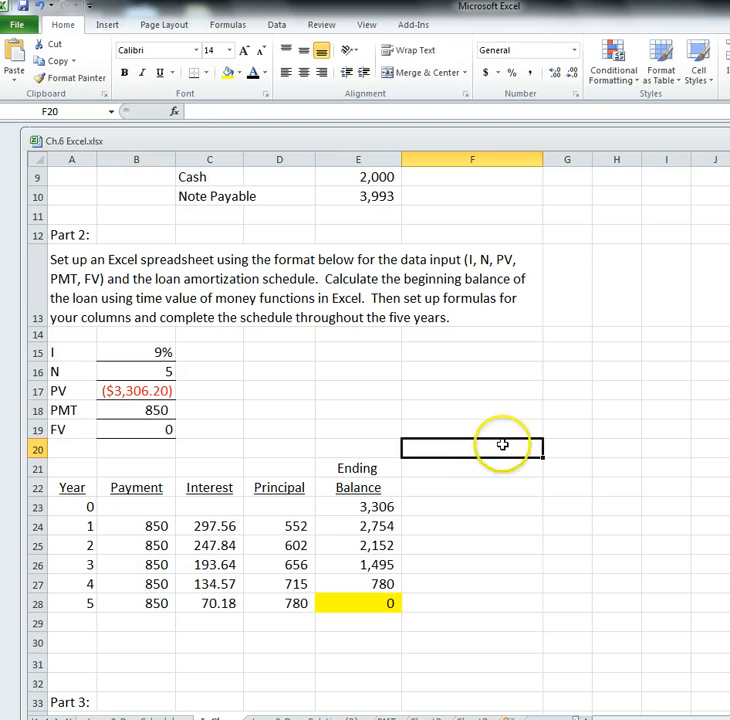